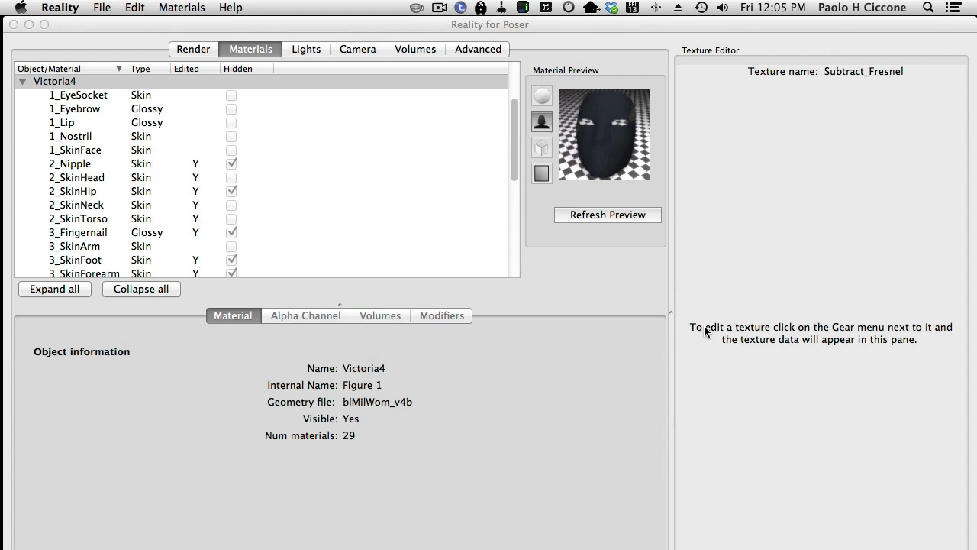
# Examine the material type conversions offered for Victoria4's 1_Eyebrow material without changing its type
pyautogui.click(564, 369)
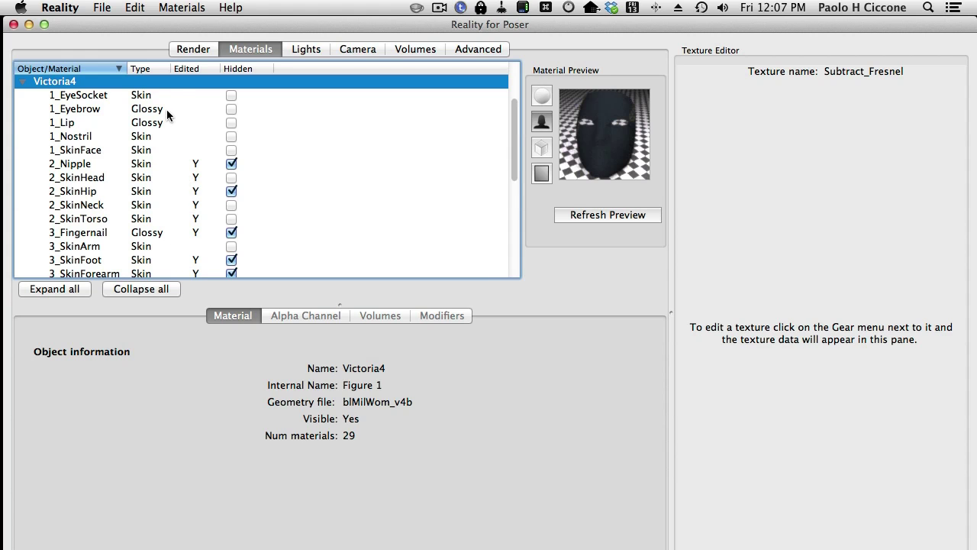
pyautogui.click(166, 109)
pyautogui.rightClick(164, 109)
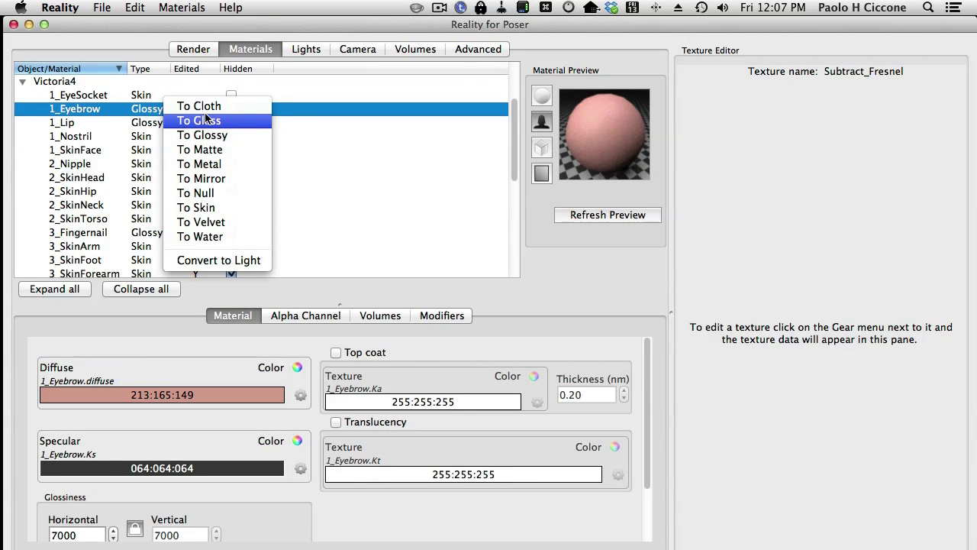
pyautogui.click(154, 112)
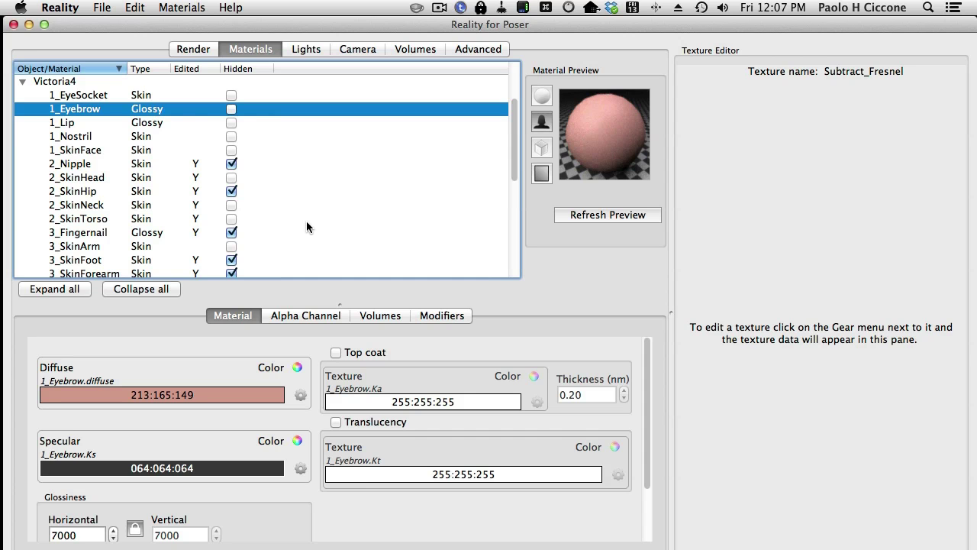
# Switch to Poser and examine the advanced shader node network of Victoria4's 1_SkinFace material in the Material room
pyautogui.press('super+Tab')
pyautogui.click(156, 344)
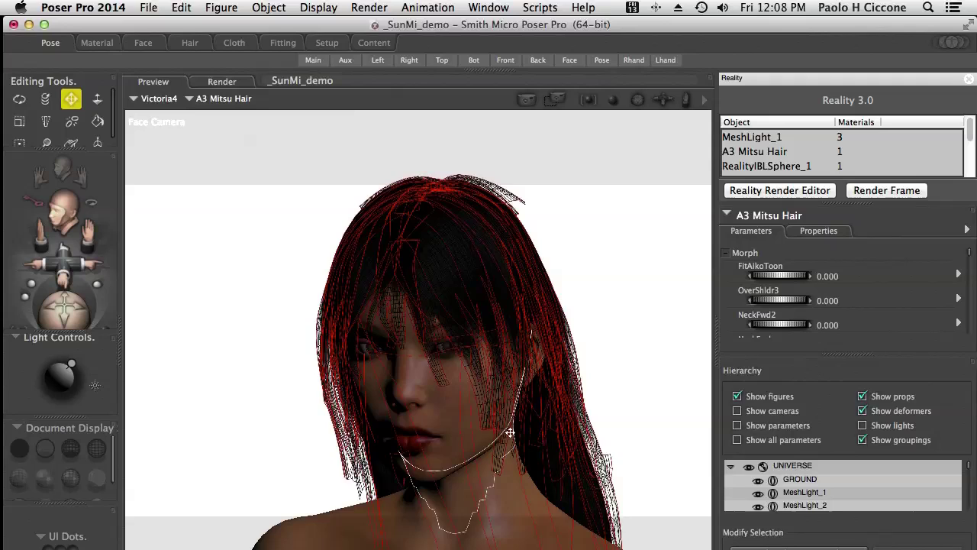
pyautogui.click(97, 42)
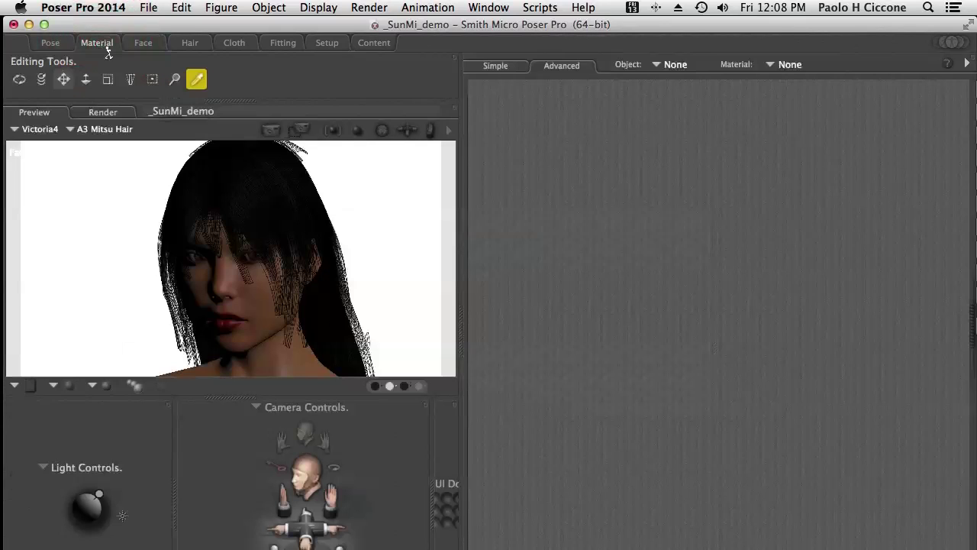
pyautogui.click(249, 302)
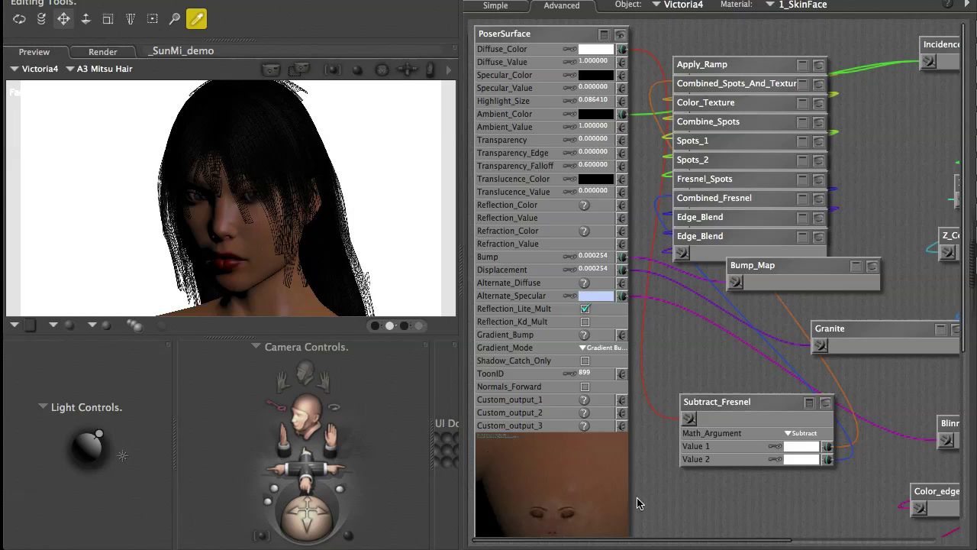
pyautogui.click(691, 538)
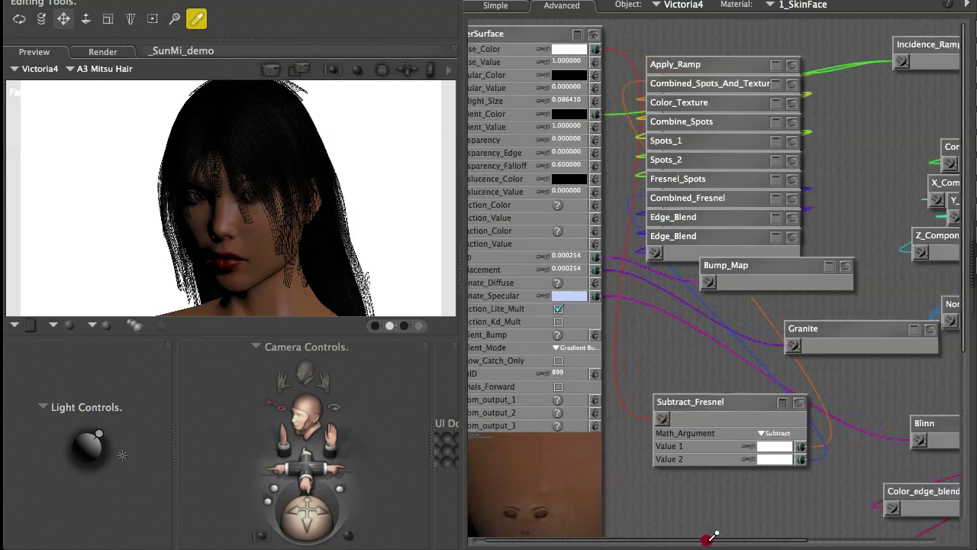
pyautogui.moveTo(710, 536); pyautogui.dragTo(814, 542)
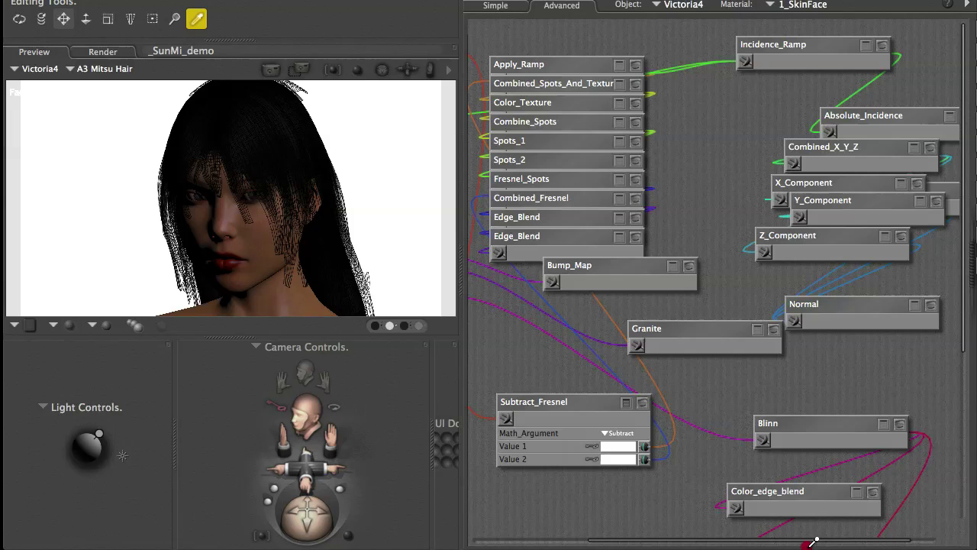
pyautogui.moveTo(814, 542)
pyautogui.mouseDown()
pyautogui.moveTo(759, 539)
pyautogui.moveTo(830, 542)
pyautogui.mouseUp()
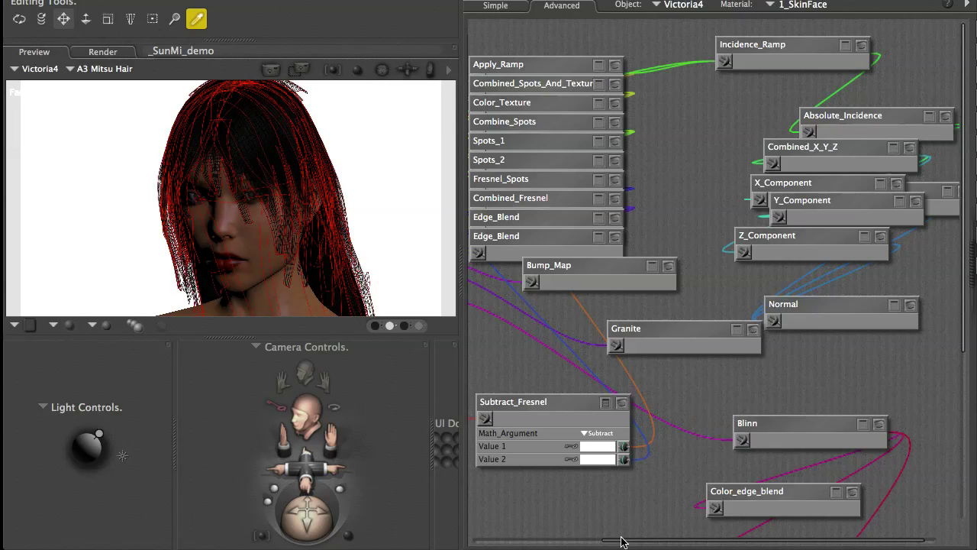
pyautogui.moveTo(623, 542); pyautogui.dragTo(488, 543)
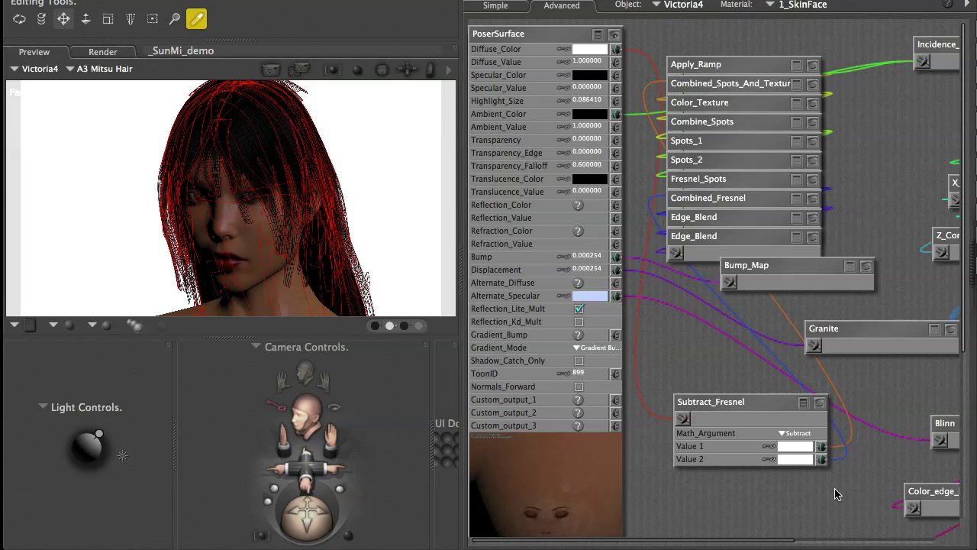
pyautogui.moveTo(786, 544); pyautogui.dragTo(846, 539)
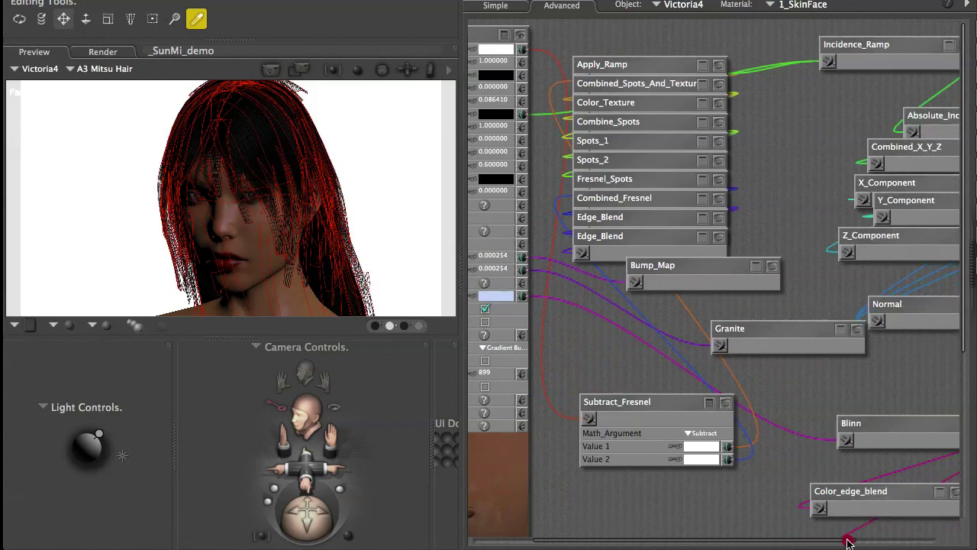
# Switch to Reality and show the settings of Victoria4's 1_SkinFace material
pyautogui.press('super+Tab')
pyautogui.press('super+shift+Tab')
pyautogui.press('super+shift+Tab')
pyautogui.press('super+shift+Tab')
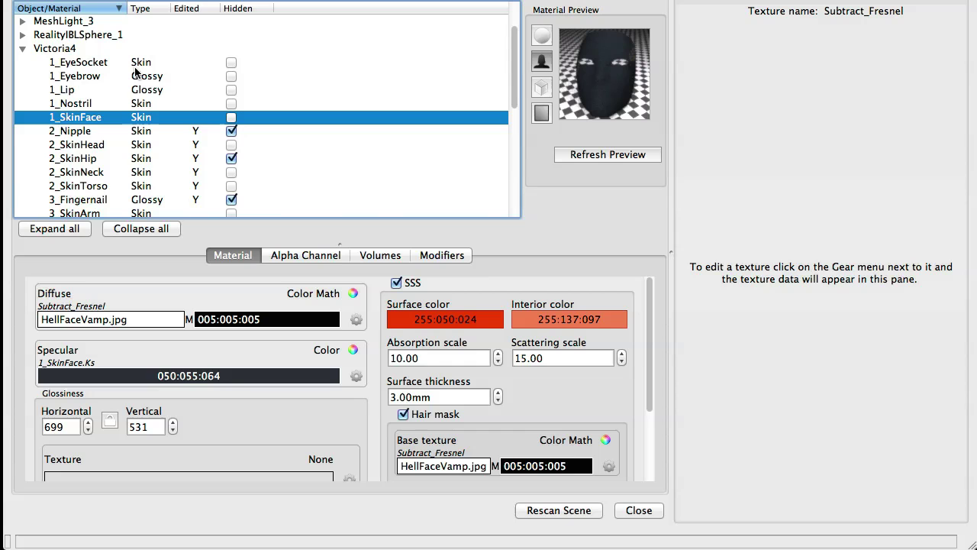
pyautogui.click(124, 116)
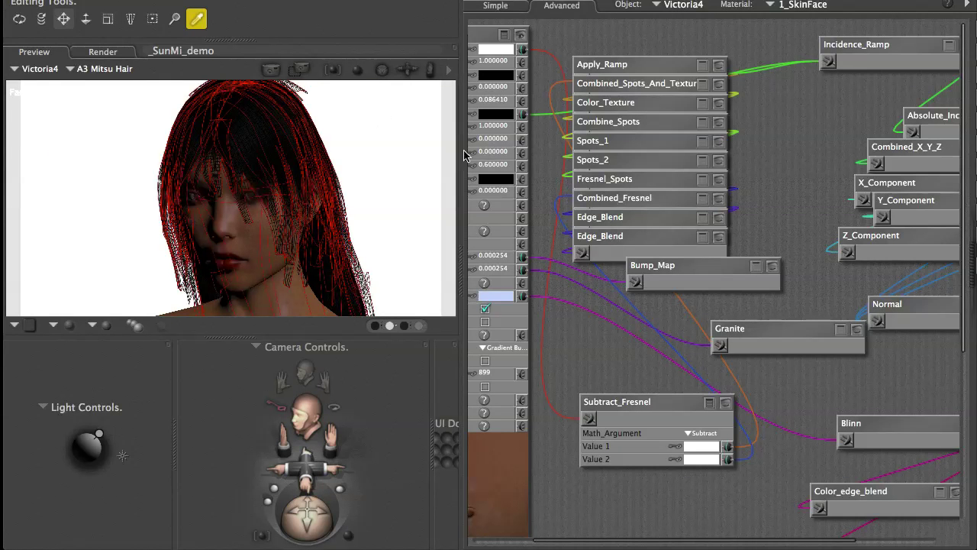
# Switch to Poser, nudge the Subtract_Fresnel node slightly upward and examine the connections around it in the 1_SkinFace shader
pyautogui.moveTo(659, 542); pyautogui.dragTo(581, 547)
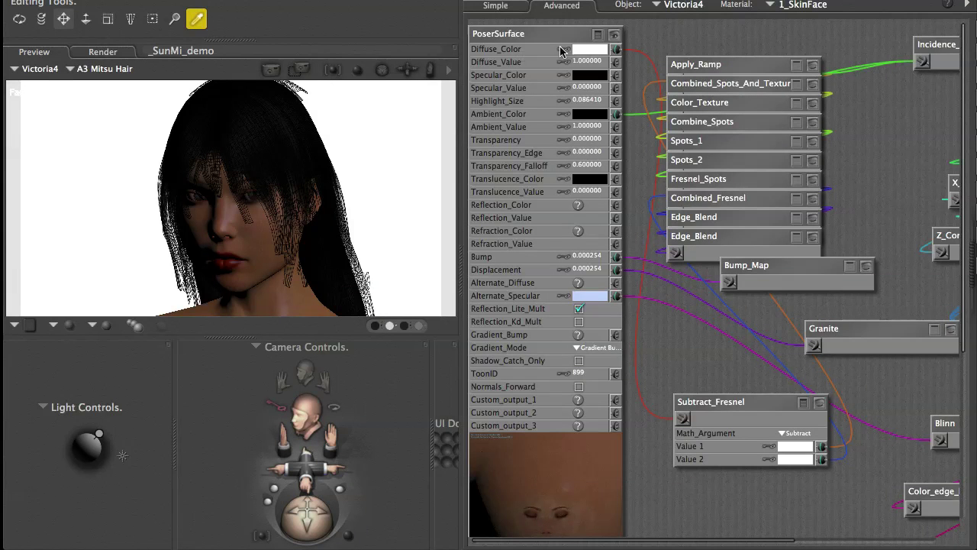
pyautogui.moveTo(732, 410); pyautogui.dragTo(726, 385)
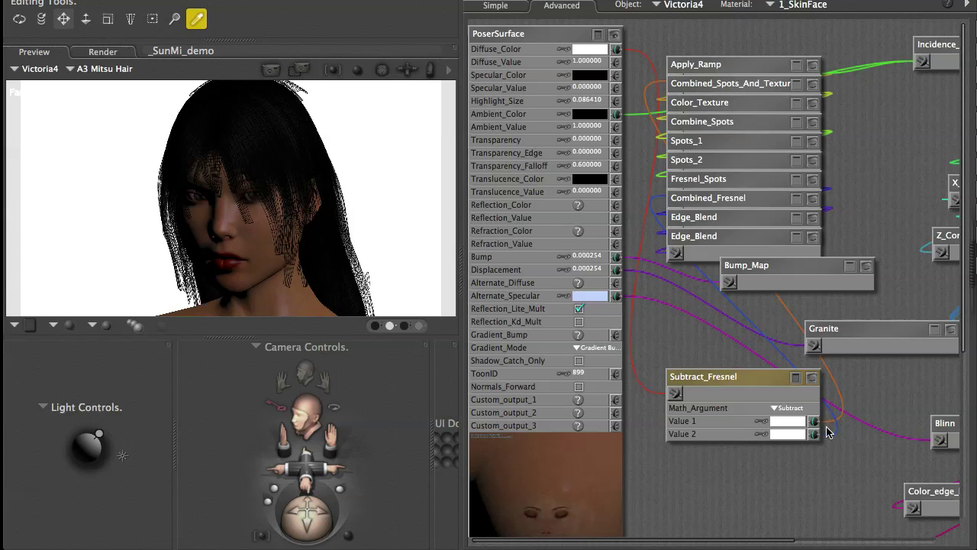
pyautogui.moveTo(789, 542); pyautogui.dragTo(858, 537)
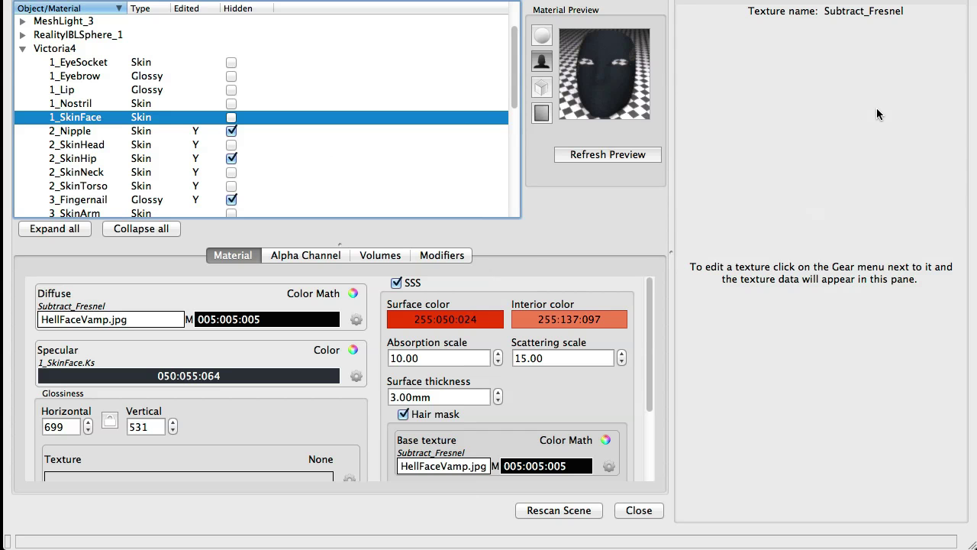
# In Reality, trace 1_SkinFace's diffuse texture through the nested Texture A levels to the HellFaceVamp.jpg image map and return to Combined_Spots_And_Texture
pyautogui.click(116, 118)
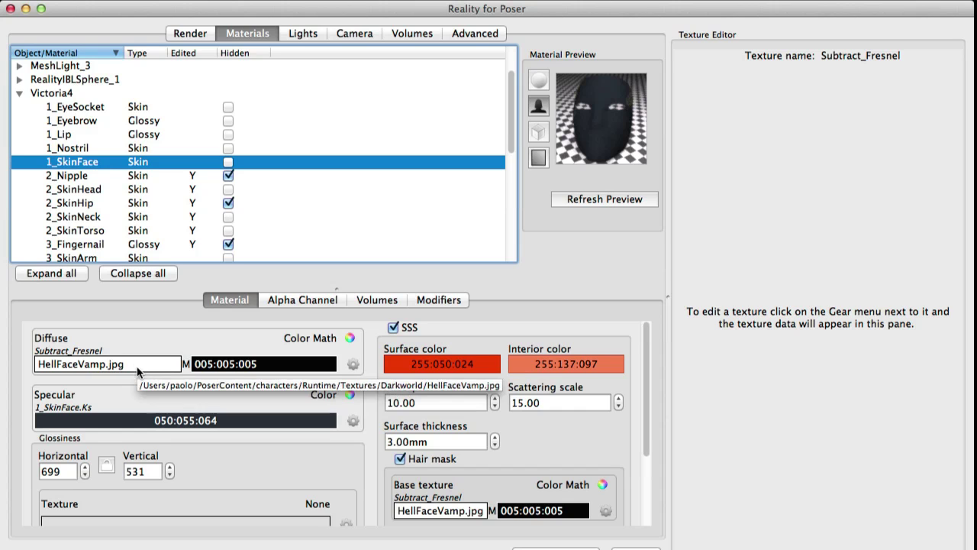
pyautogui.click(140, 366)
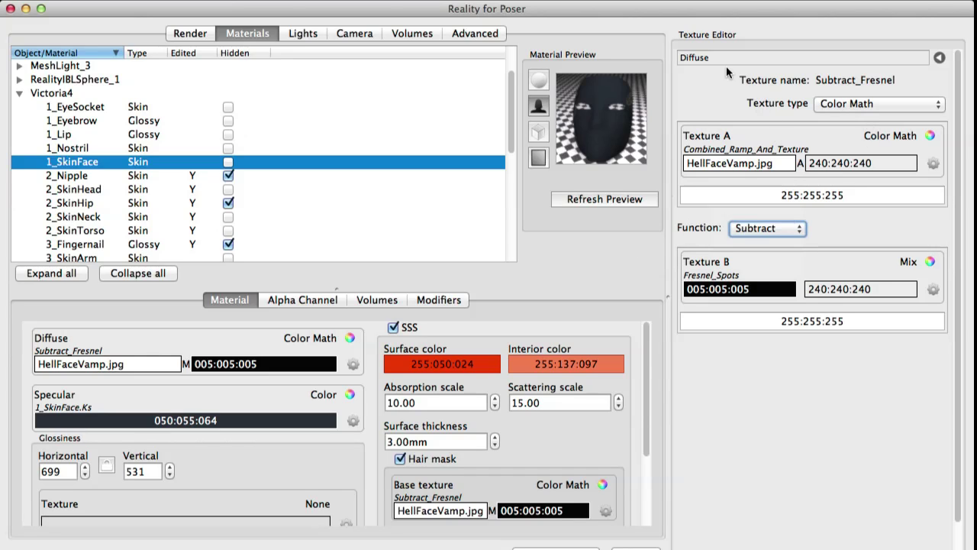
pyautogui.click(773, 150)
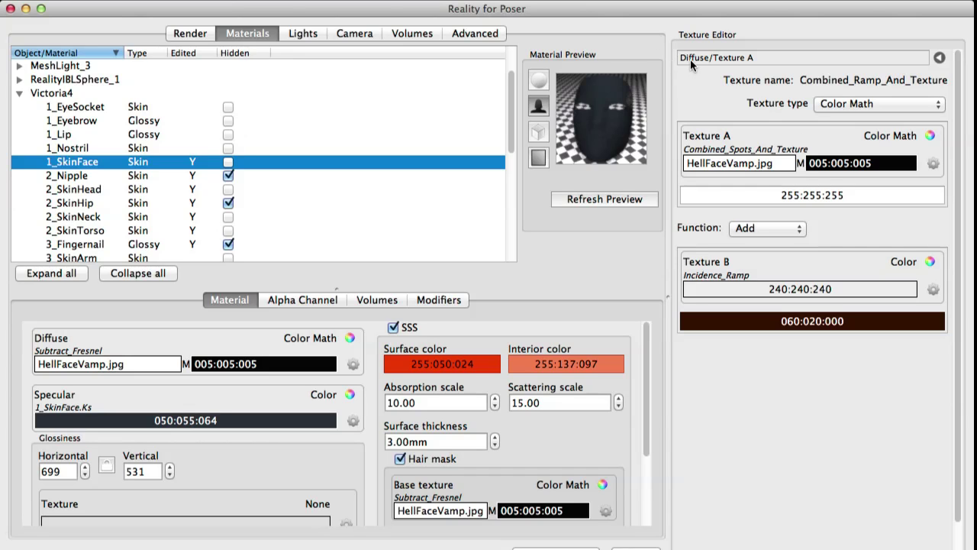
pyautogui.click(768, 144)
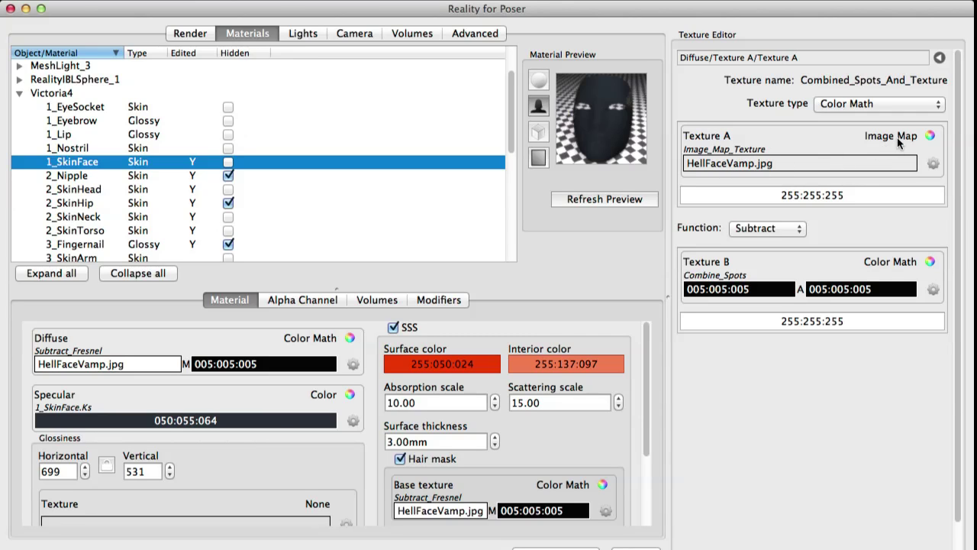
pyautogui.click(732, 148)
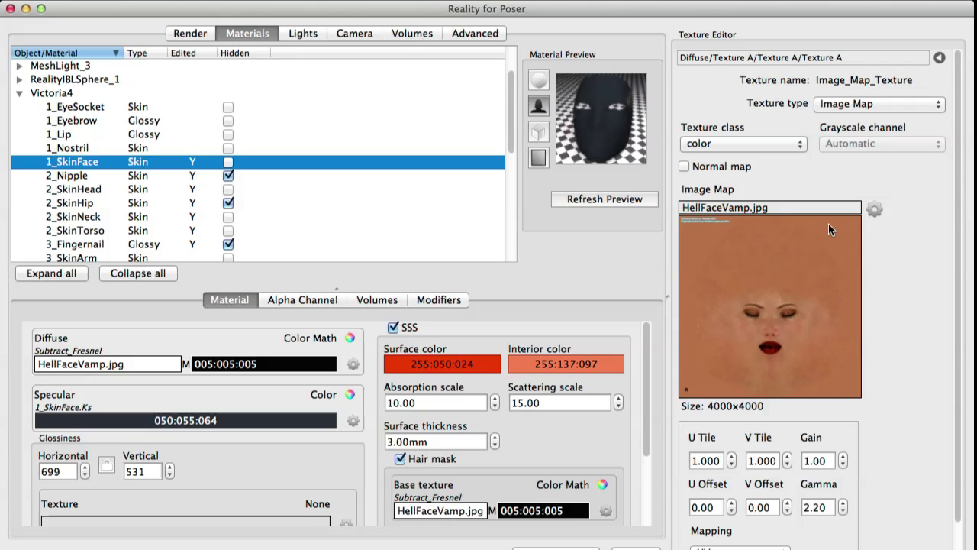
pyautogui.click(940, 60)
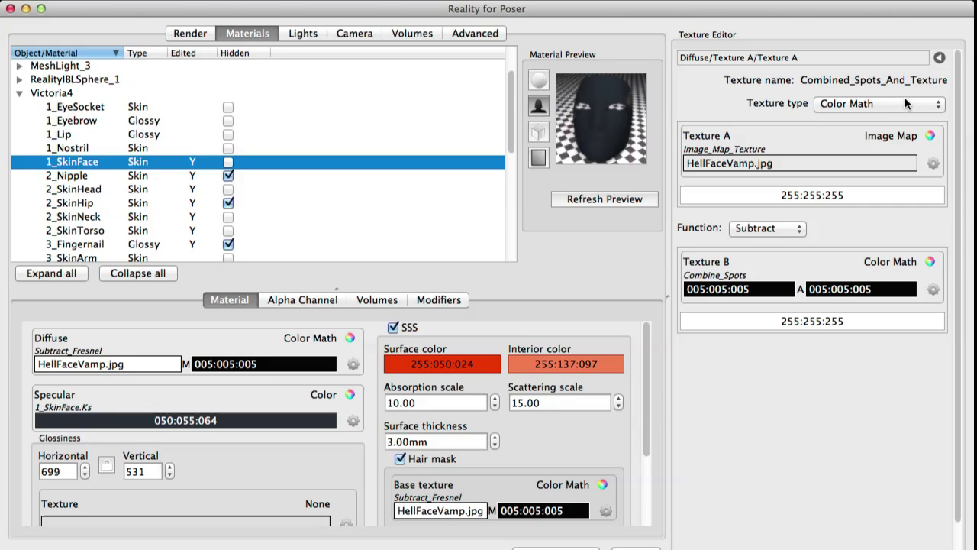
pyautogui.click(869, 103)
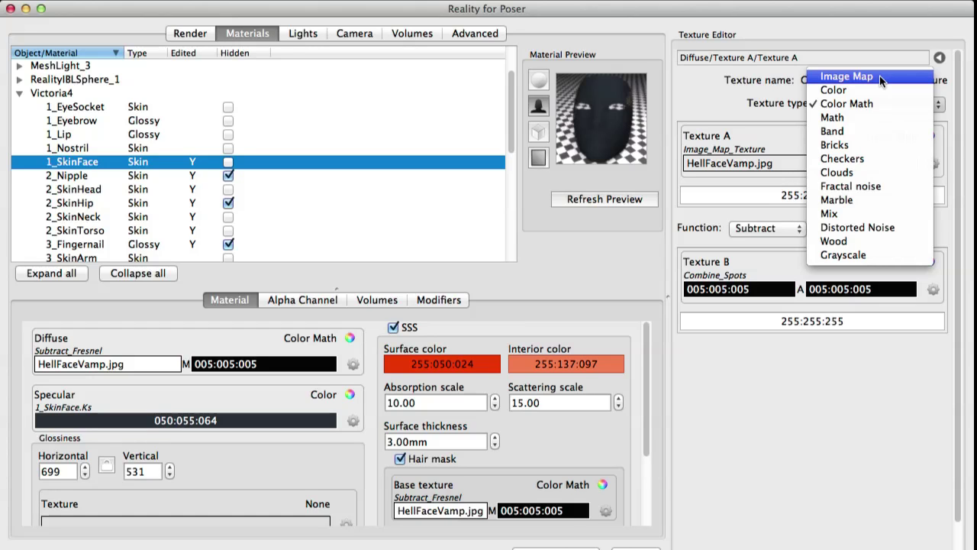
pyautogui.click(704, 106)
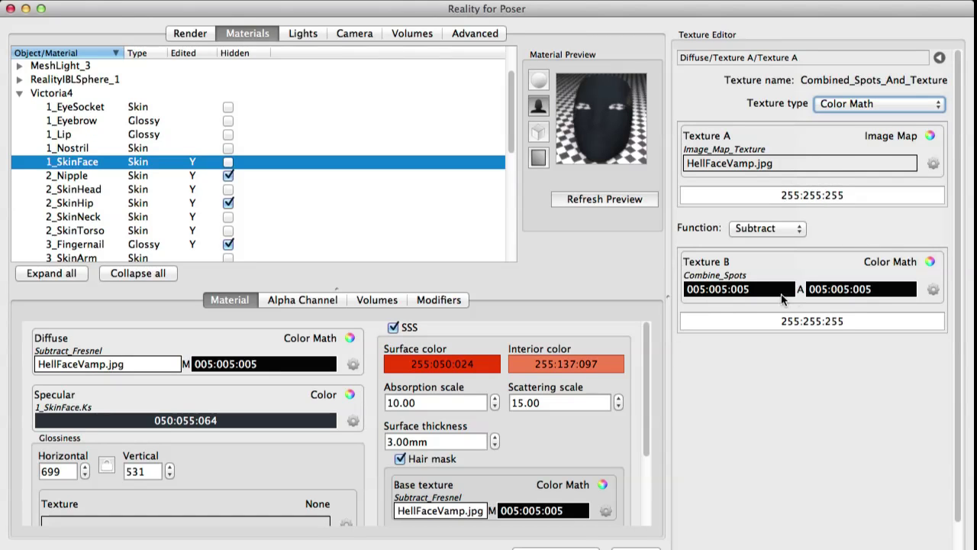
pyautogui.click(851, 104)
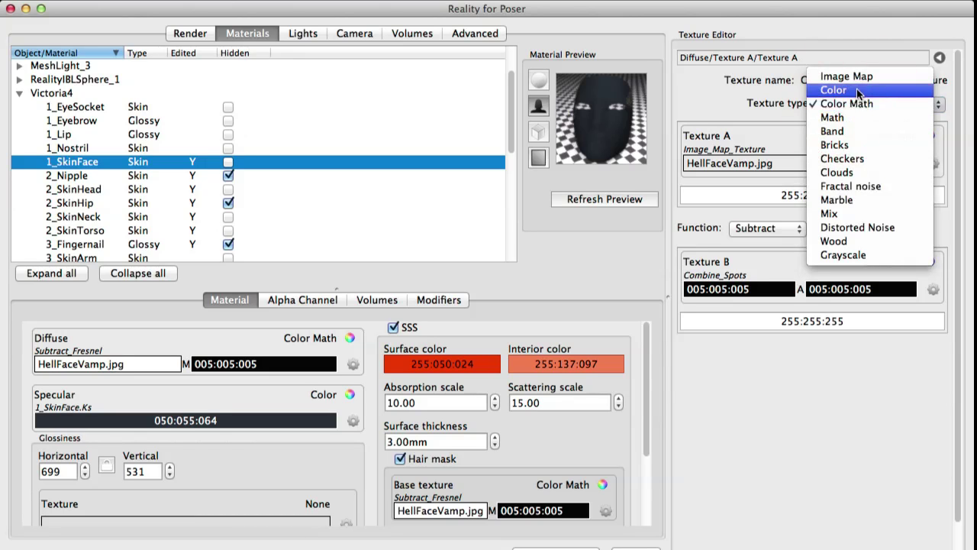
pyautogui.click(745, 104)
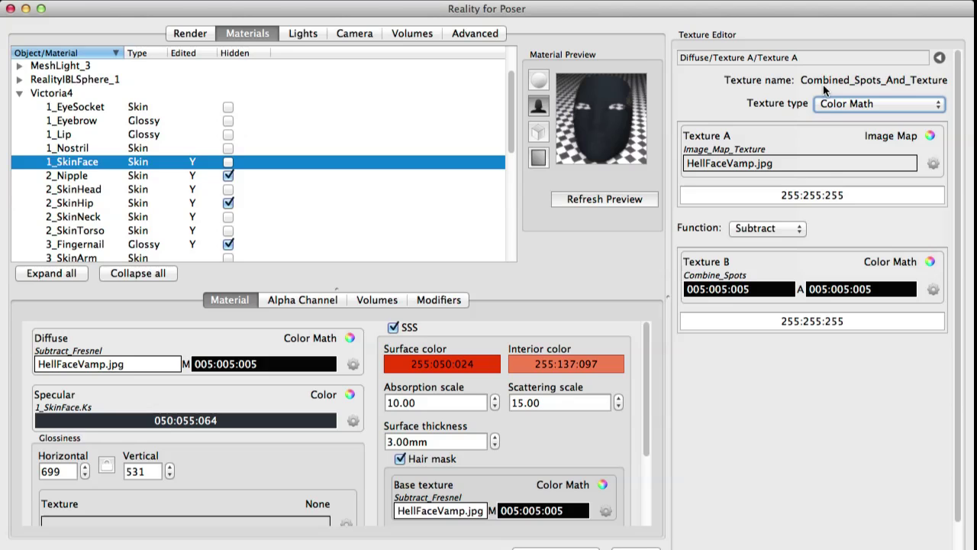
# Change the texture type of Combined_Spots_And_Texture and its parent Combined_Ramp_And_Texture to Image Map
pyautogui.click(875, 105)
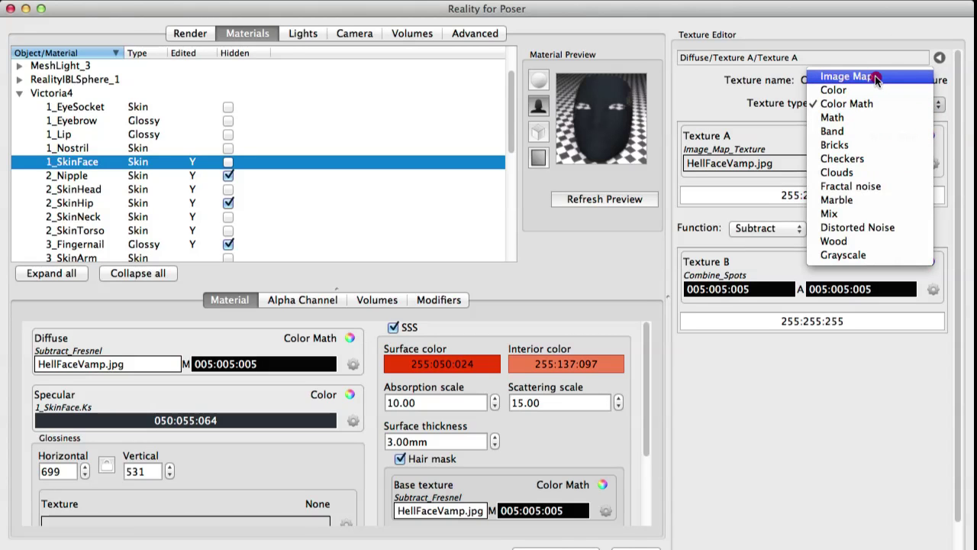
pyautogui.click(875, 76)
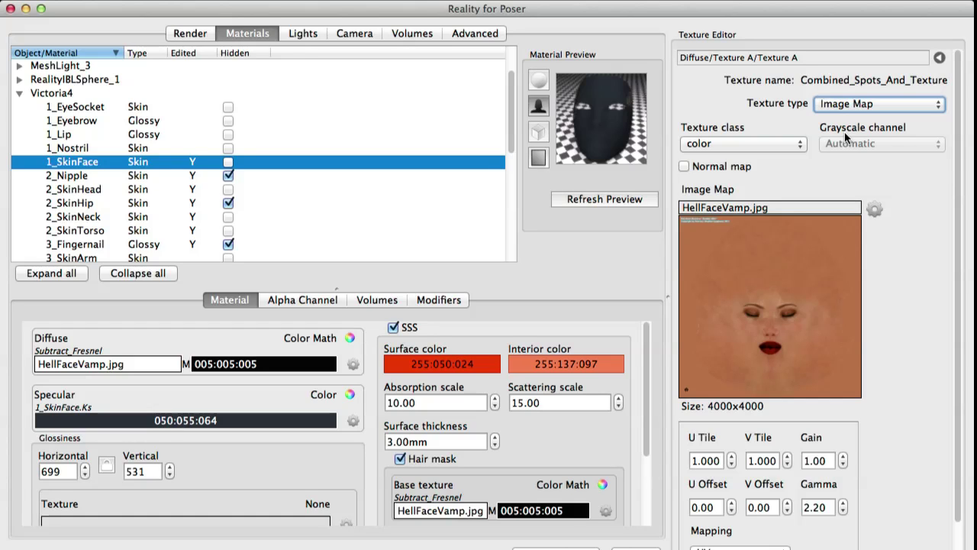
pyautogui.click(940, 59)
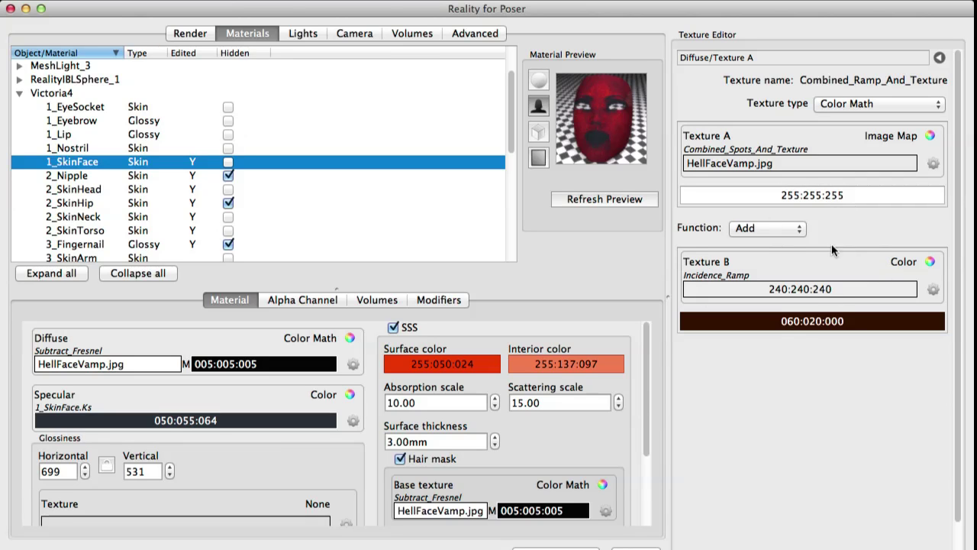
pyautogui.click(899, 98)
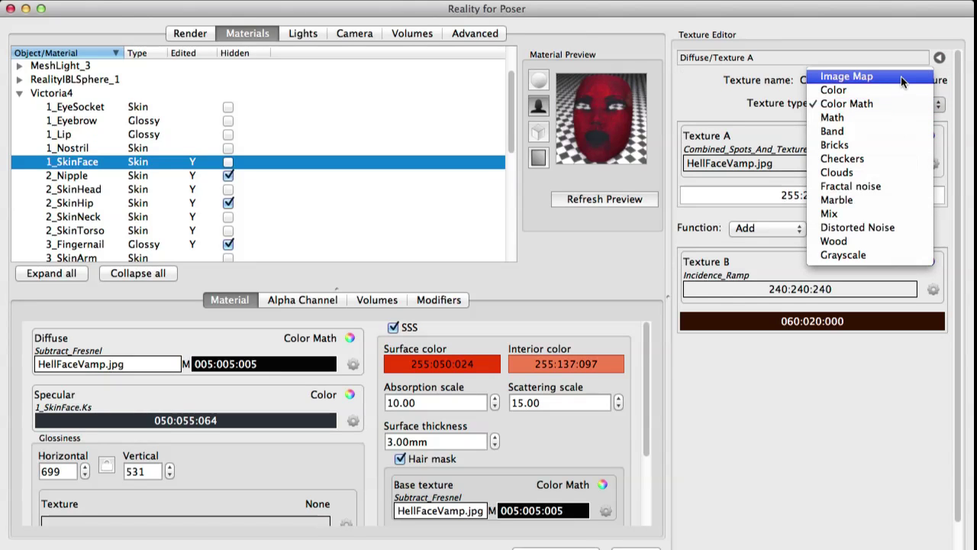
pyautogui.click(901, 77)
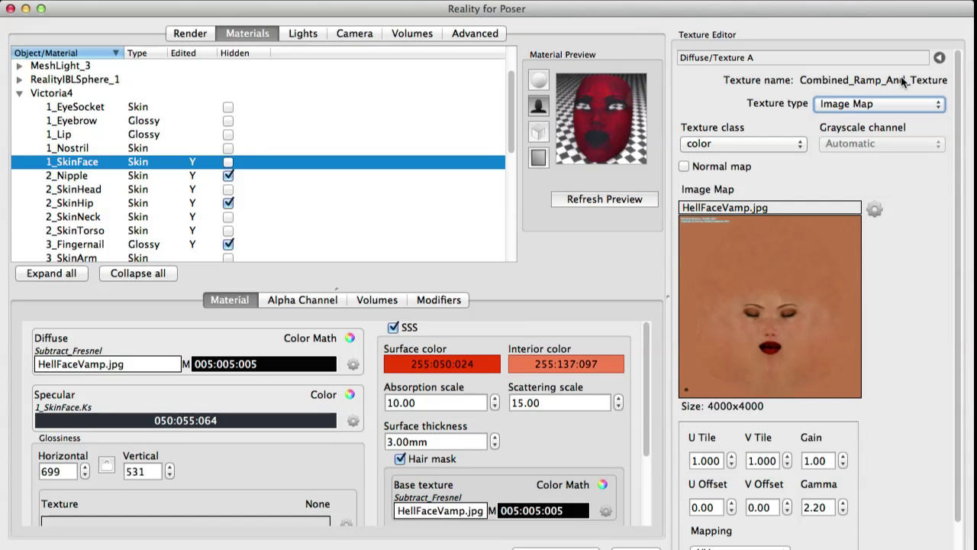
# Set the function of the top-level Subtract_Fresnel diffuse texture to None and open its Texture A
pyautogui.click(940, 58)
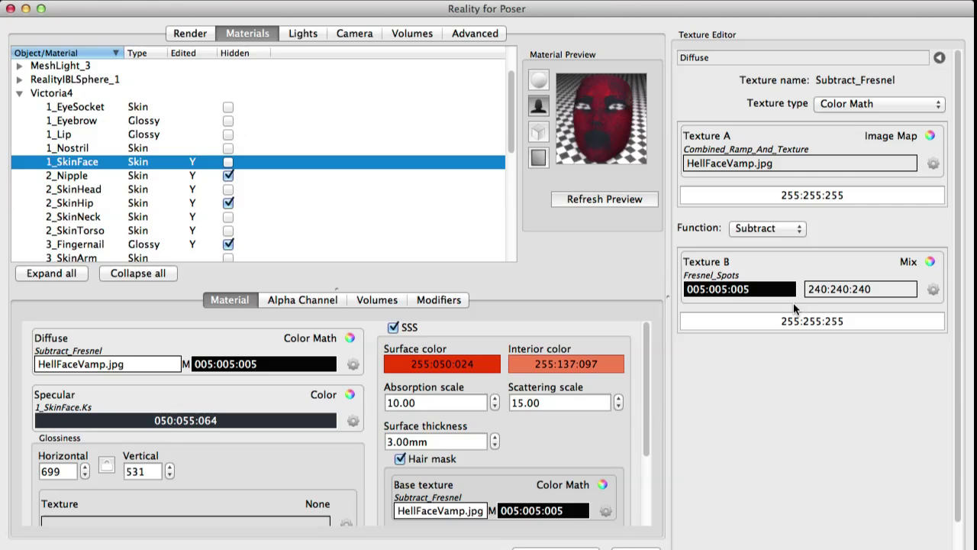
pyautogui.click(783, 227)
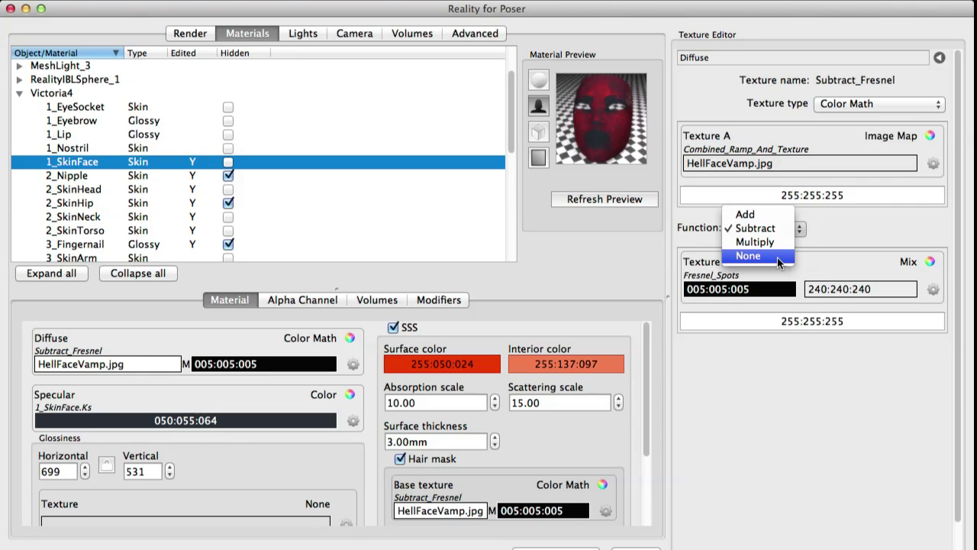
pyautogui.click(777, 257)
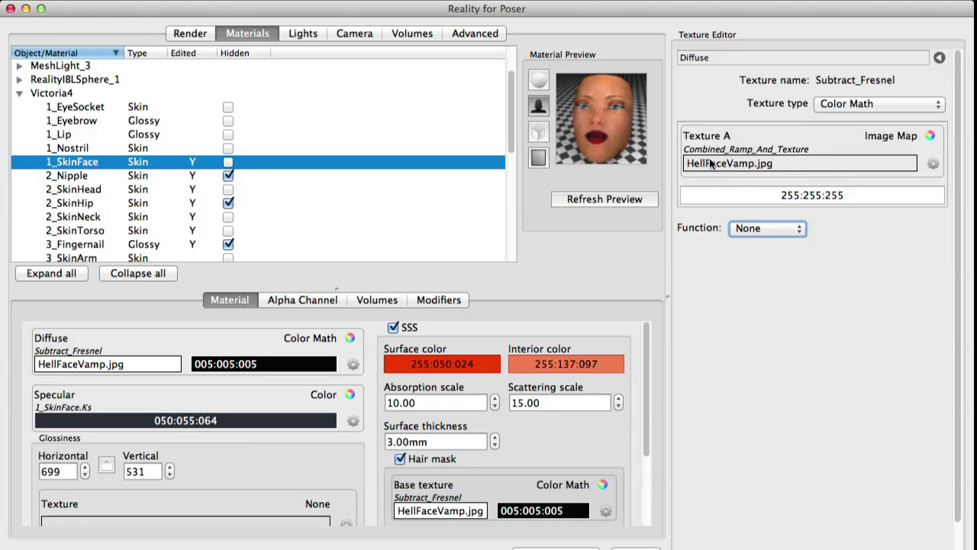
pyautogui.doubleClick(747, 163)
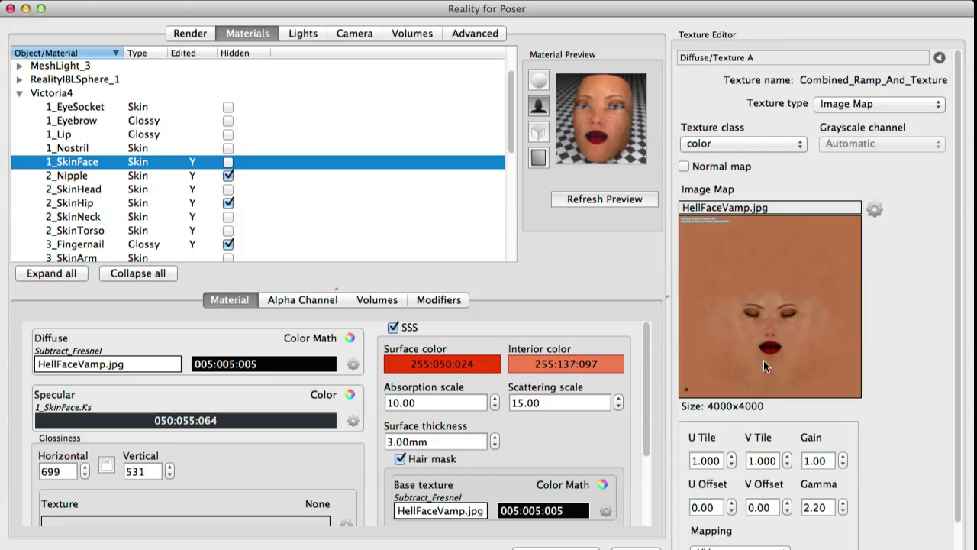
# Return to 1_SkinFace's top-level Subtract_Fresnel diffuse texture and change its texture type to Image Map
pyautogui.click(939, 58)
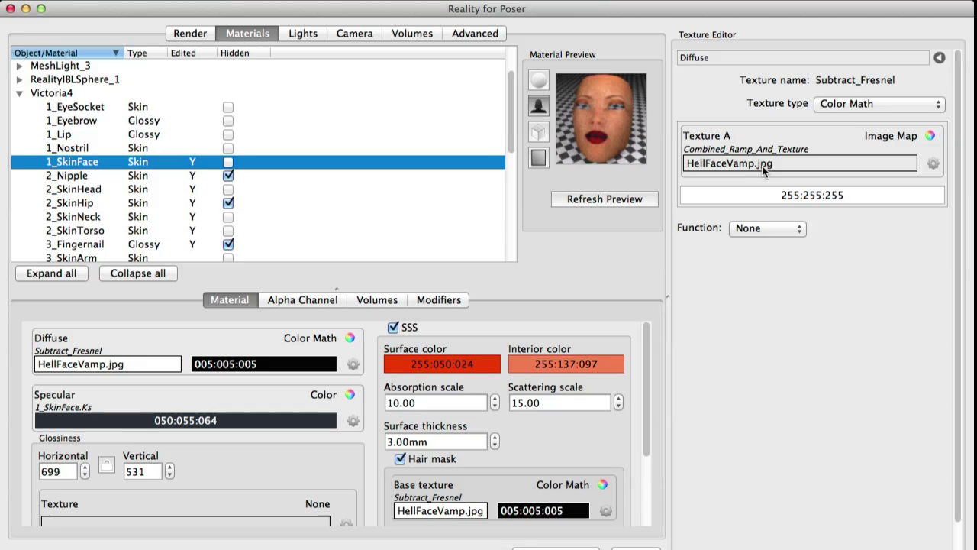
pyautogui.click(866, 103)
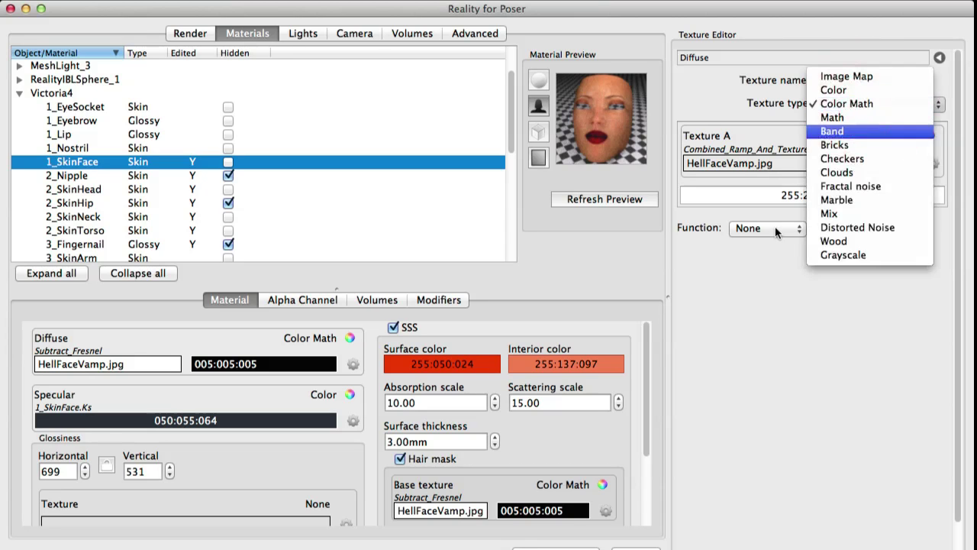
pyautogui.click(769, 334)
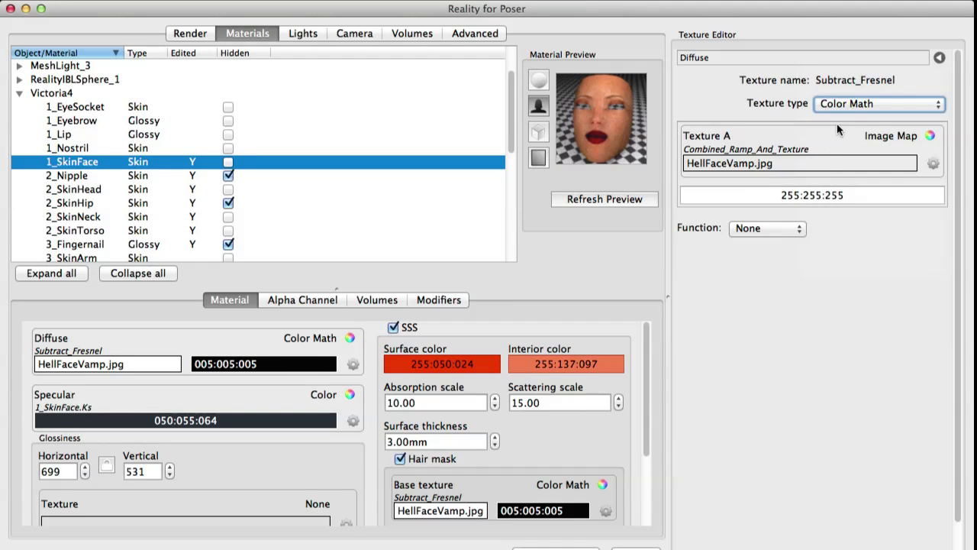
pyautogui.click(850, 102)
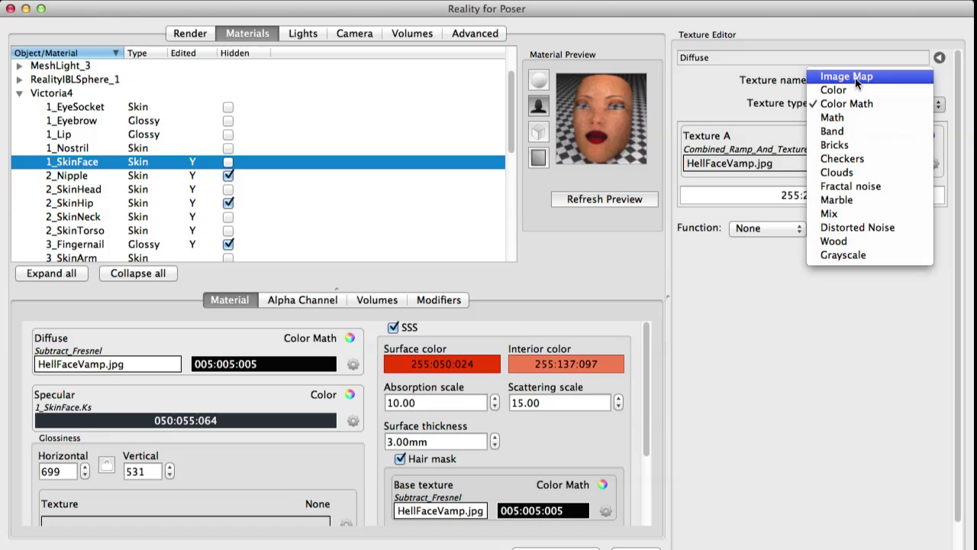
pyautogui.click(852, 76)
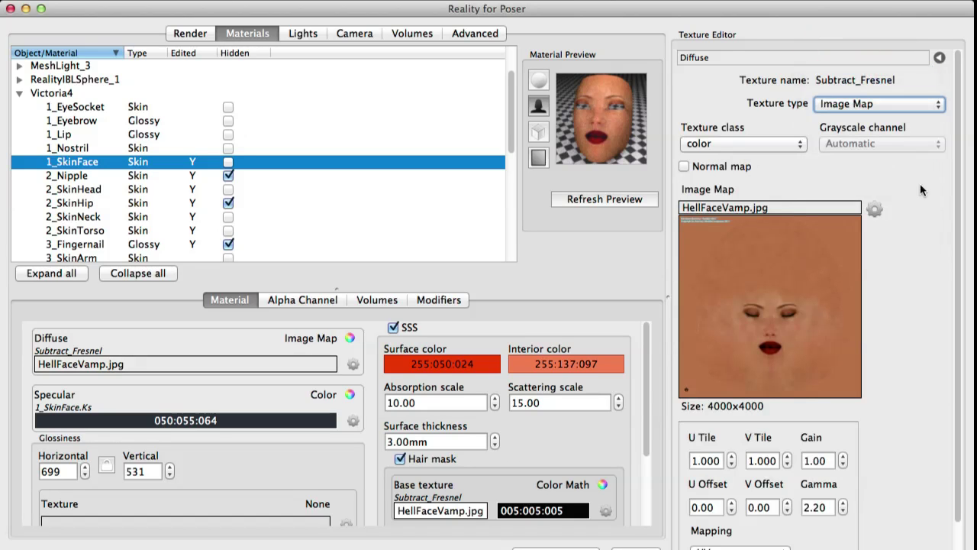
# Review 1_SkinFace's specular and diffuse textures, including the texture types available for the diffuse channel
pyautogui.click(184, 364)
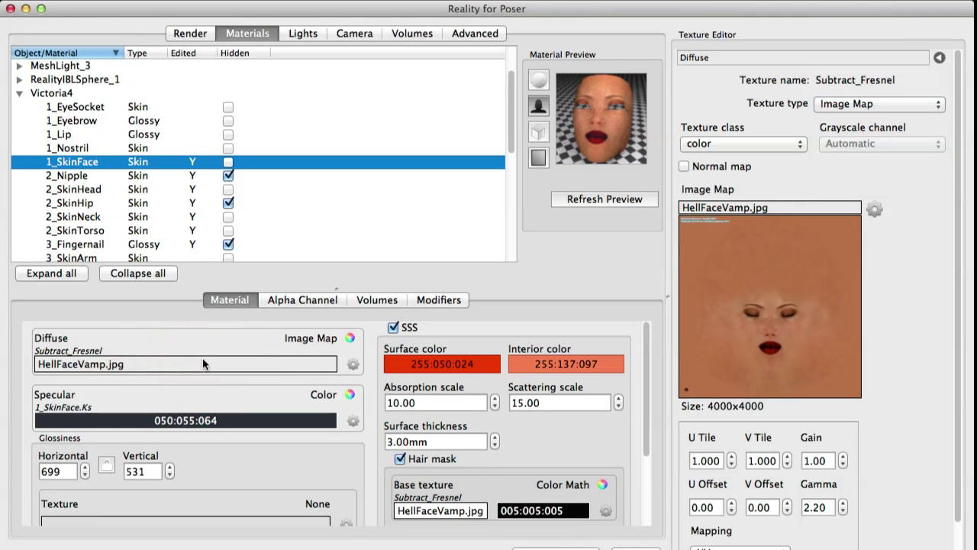
pyautogui.click(103, 416)
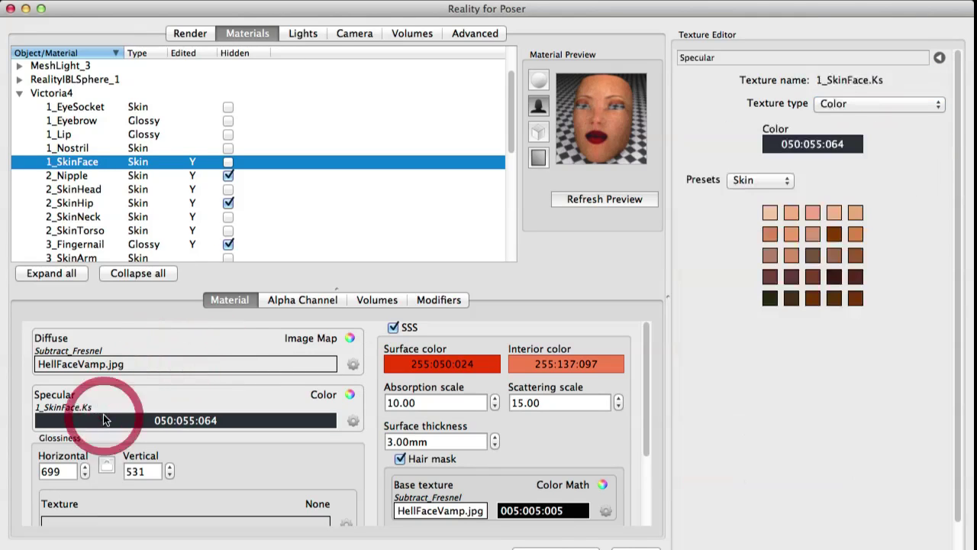
pyautogui.click(106, 362)
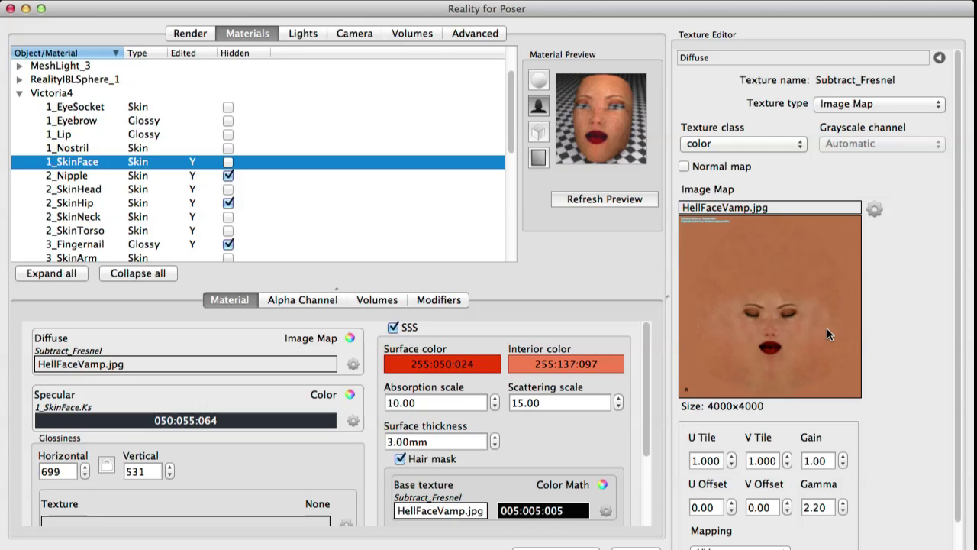
pyautogui.click(877, 107)
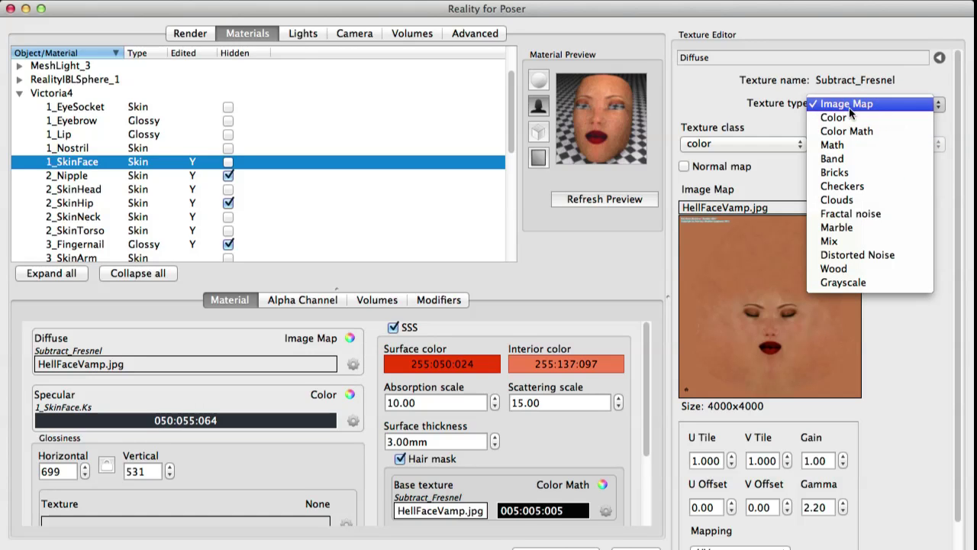
pyautogui.click(781, 122)
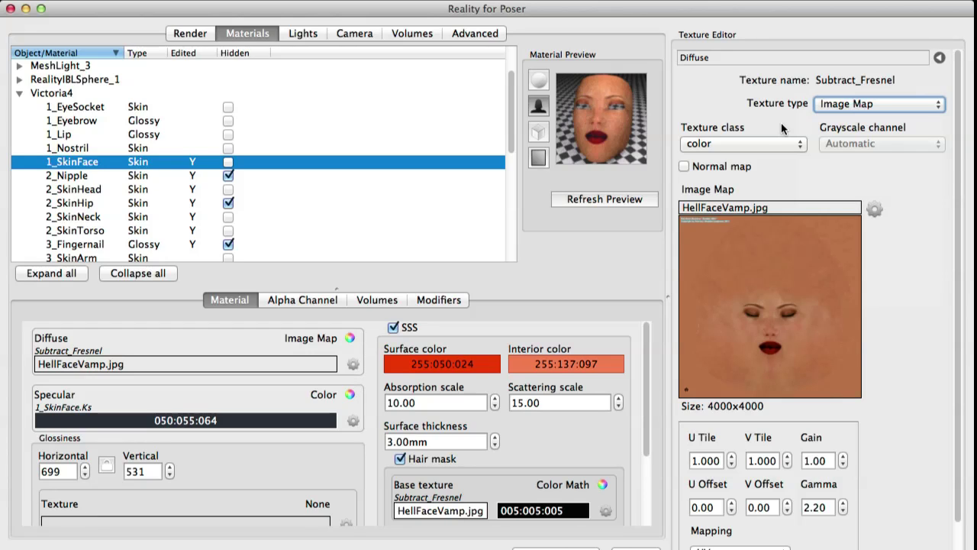
pyautogui.press('Tab')
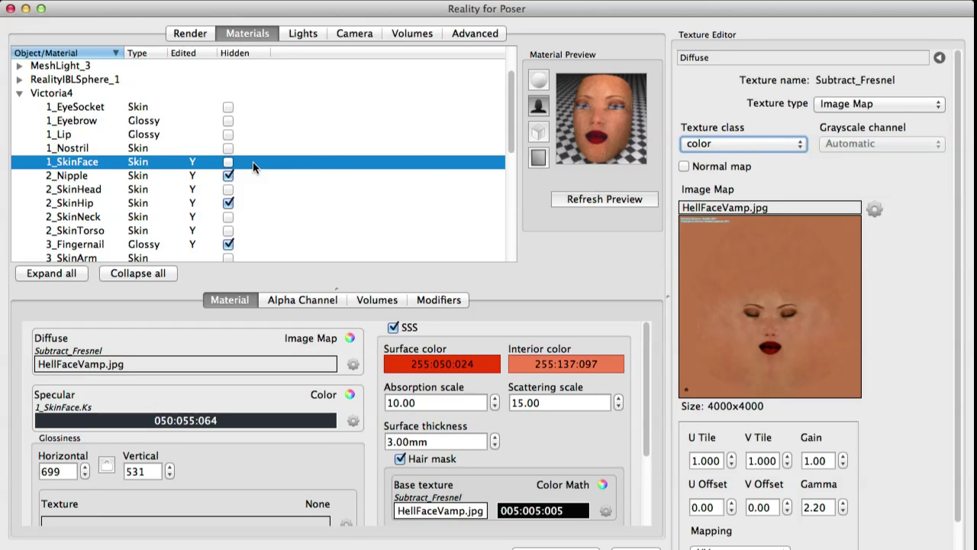
# Select Victoria4's 1_Lip material, refresh its preview and open its Subtract_Fresnel diffuse texture for editing
pyautogui.click(143, 134)
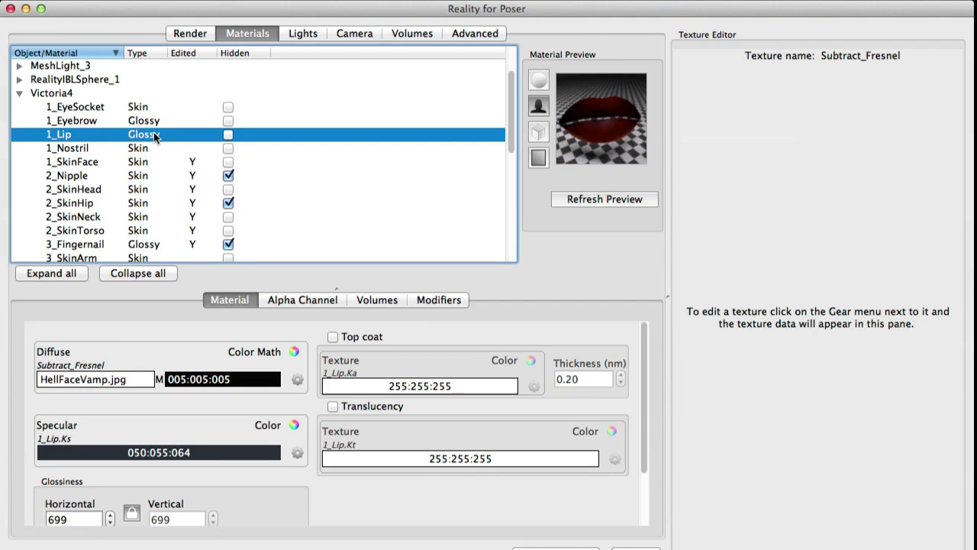
pyautogui.click(641, 198)
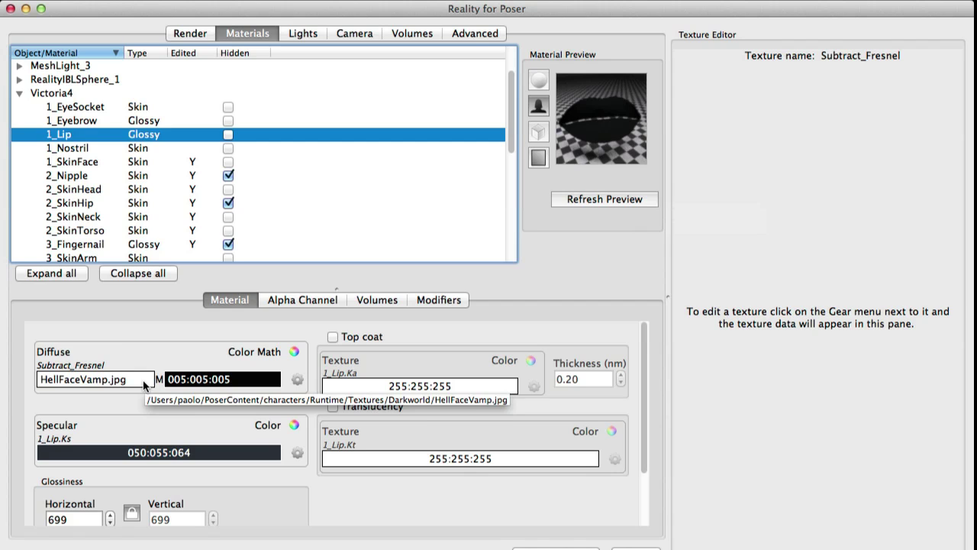
pyautogui.click(144, 382)
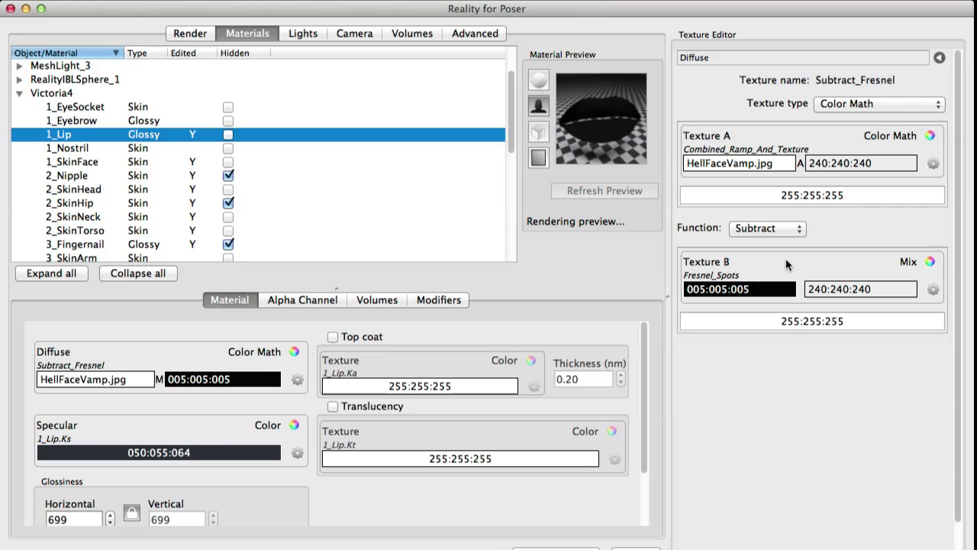
pyautogui.click(110, 379)
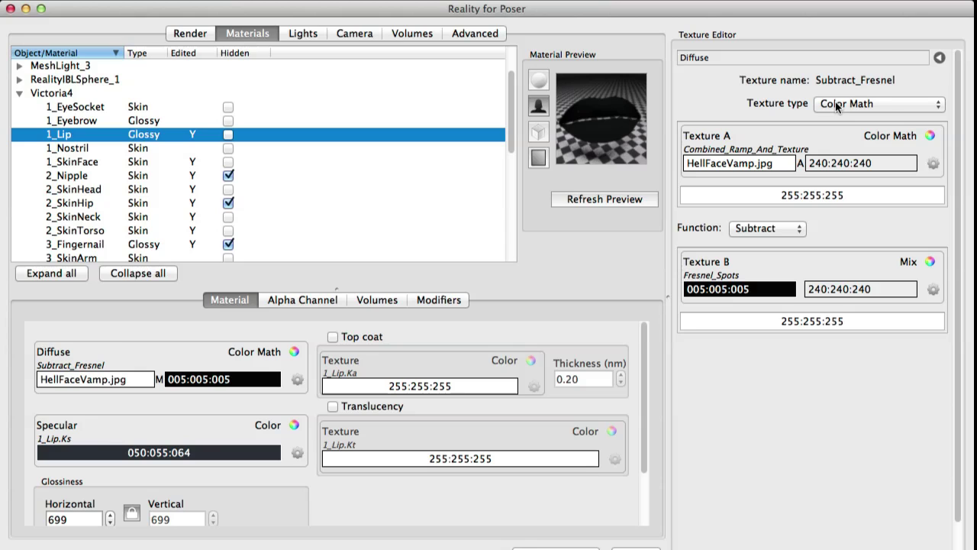
# Trace 1_Lip's diffuse texture through the nested Texture A levels down to the HellFaceVamp.jpg image map
pyautogui.click(752, 137)
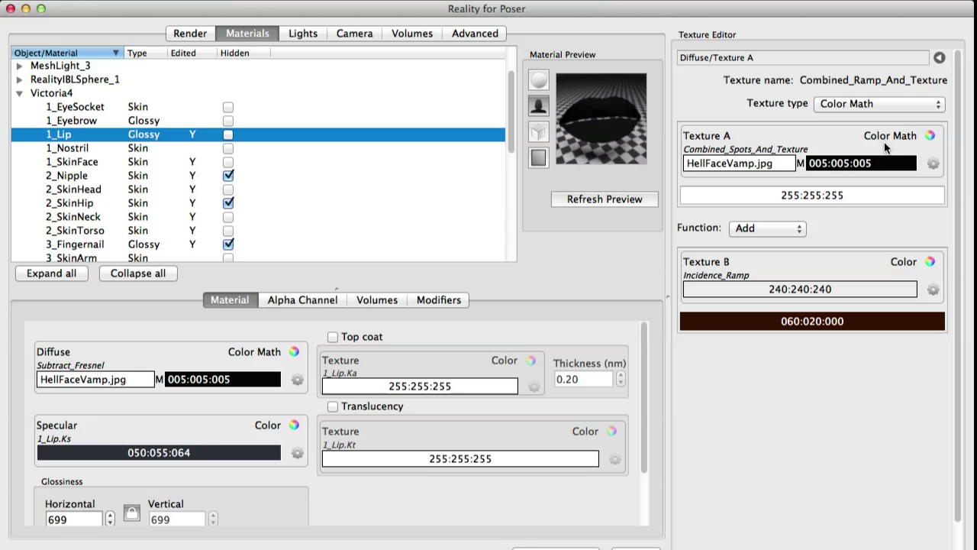
pyautogui.click(738, 135)
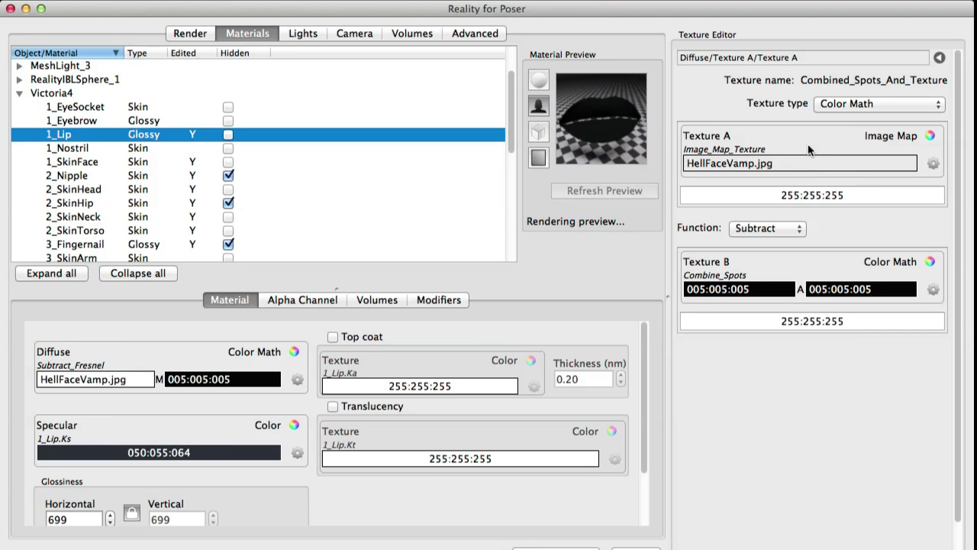
pyautogui.click(782, 140)
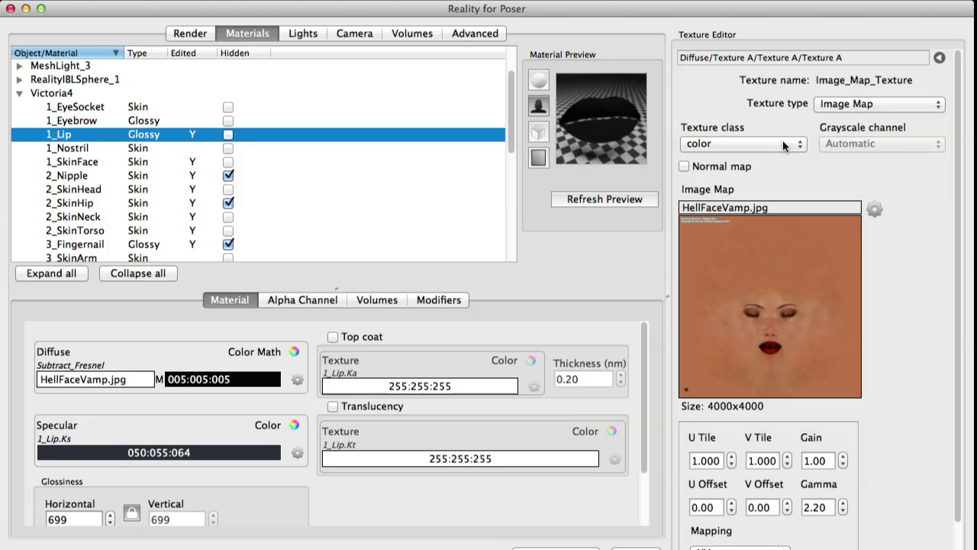
# Change the texture type of 1_Lip's Combined_Spots_And_Texture and its parent Combined_Ramp_And_Texture to Image Map
pyautogui.click(939, 58)
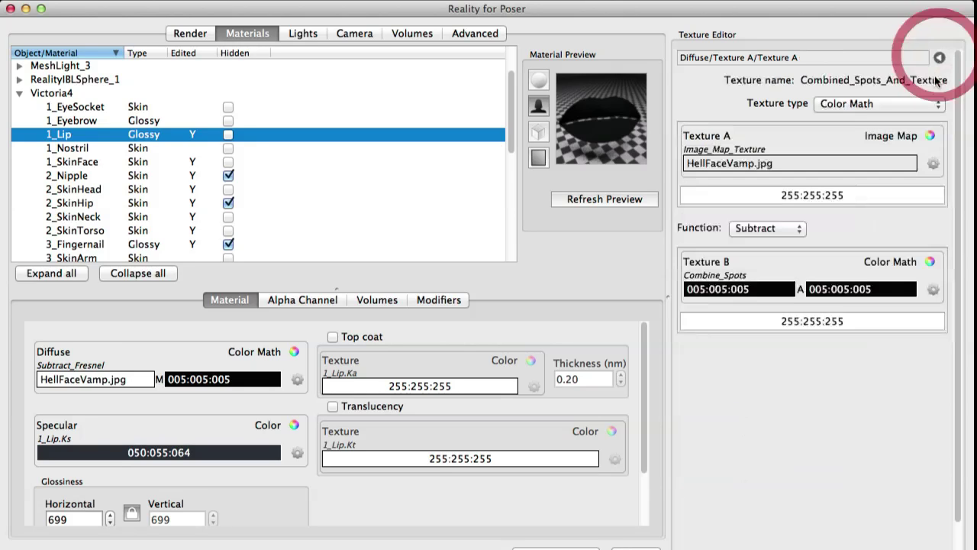
pyautogui.click(853, 104)
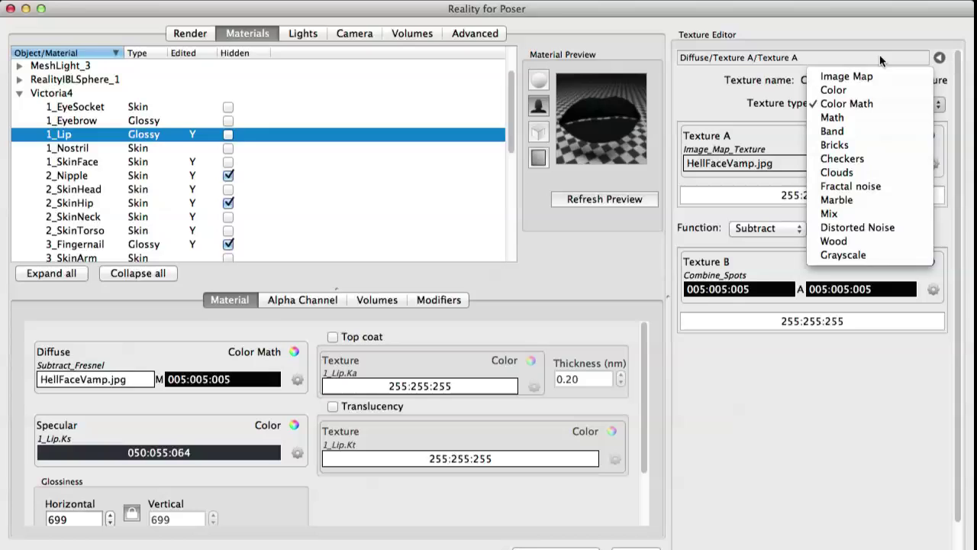
pyautogui.click(765, 177)
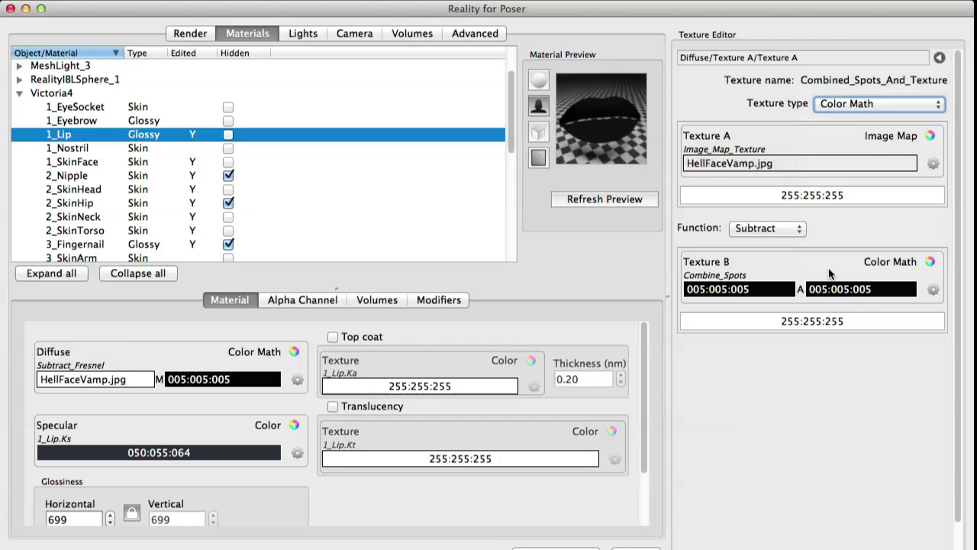
pyautogui.click(876, 104)
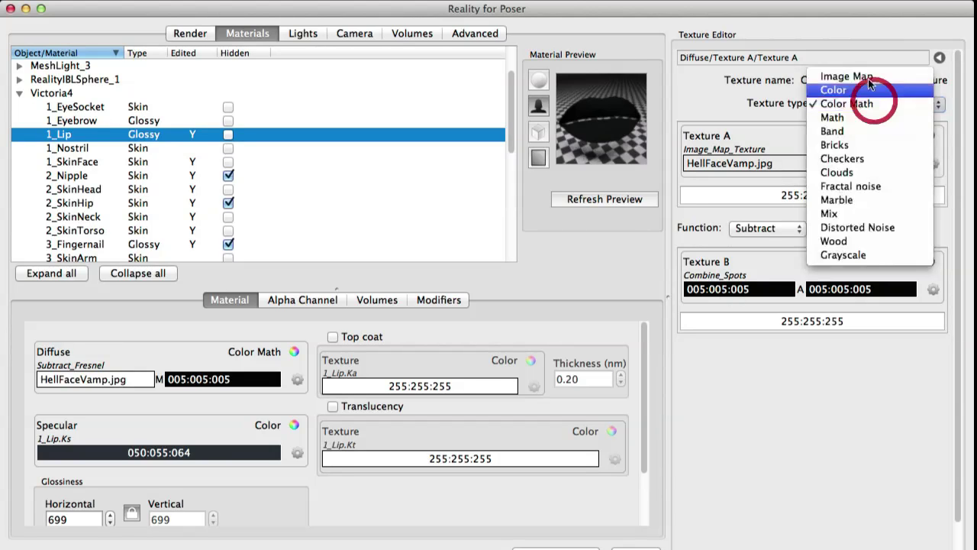
pyautogui.click(873, 71)
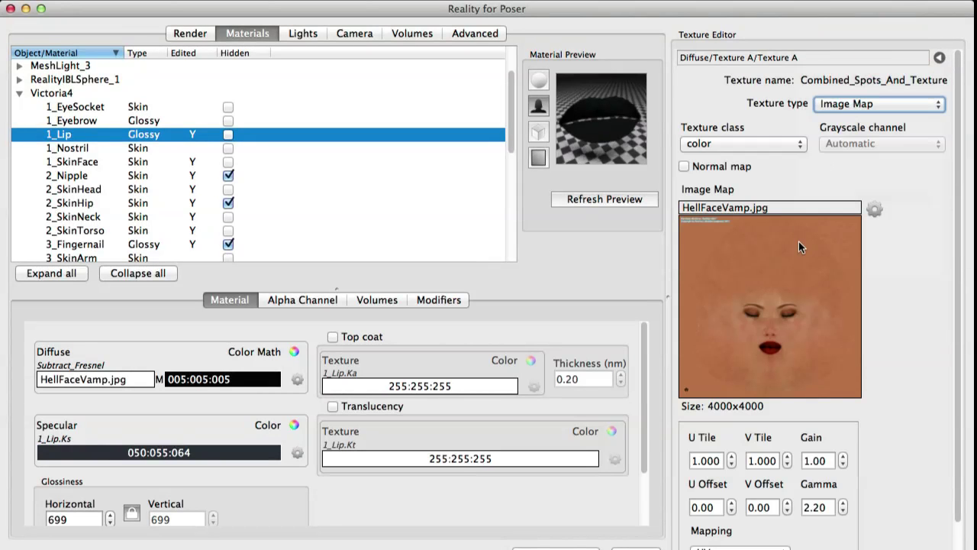
pyautogui.click(939, 59)
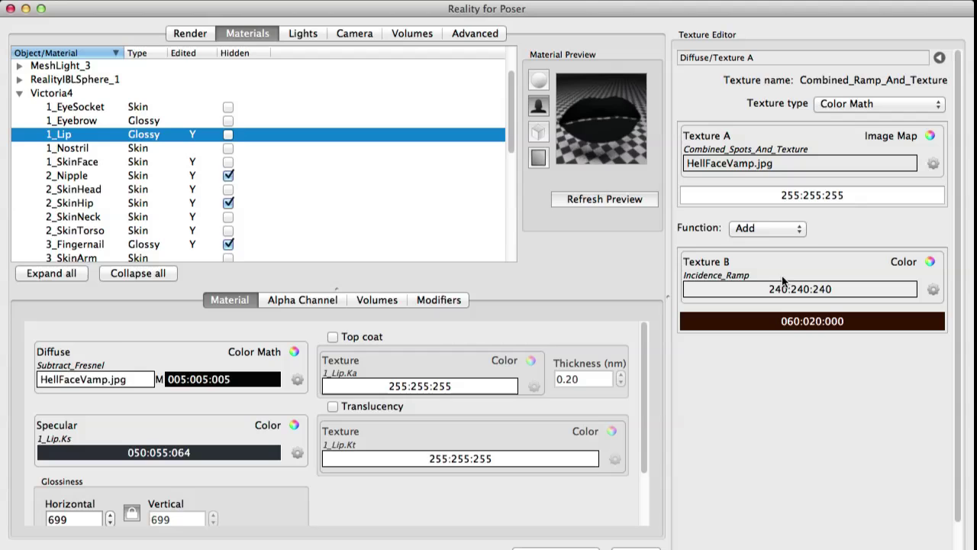
pyautogui.click(905, 104)
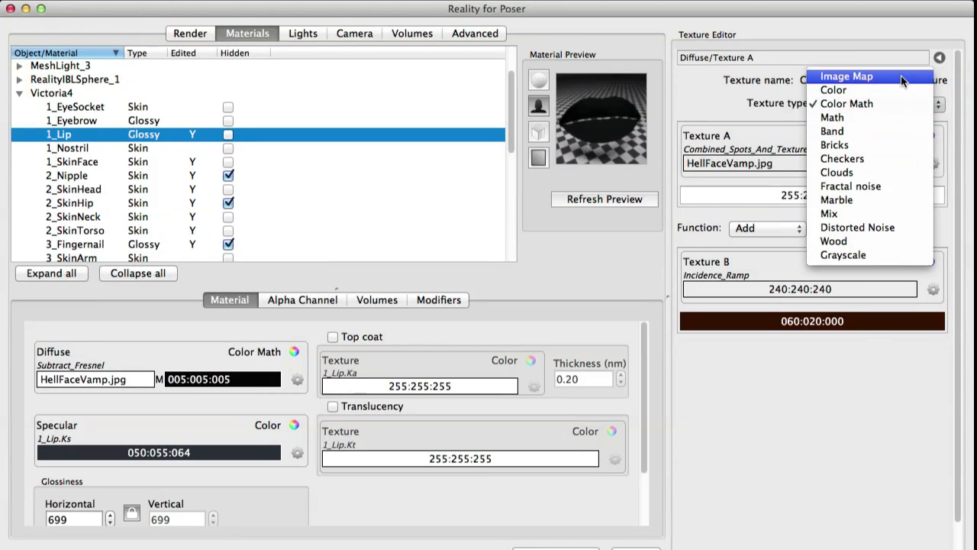
pyautogui.click(901, 75)
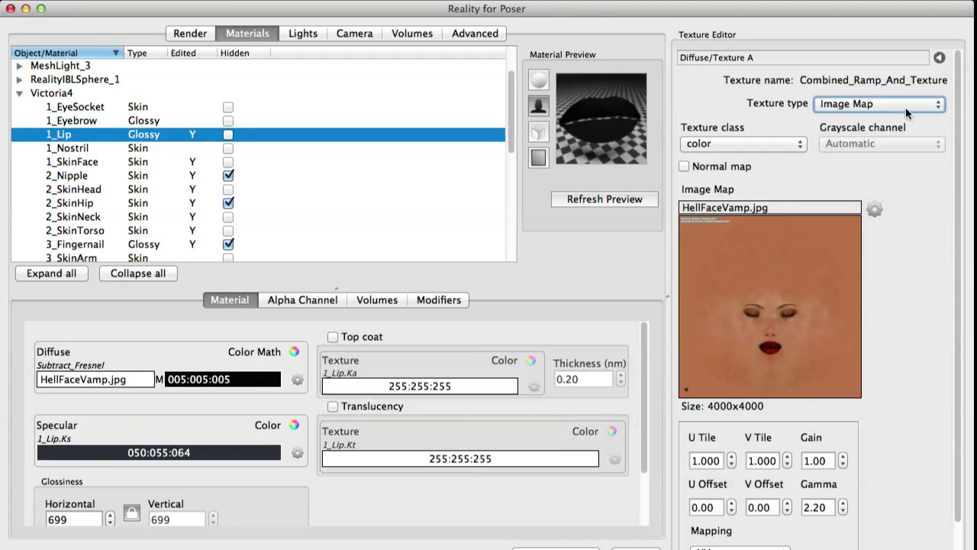
# Change 1_Lip's top-level Subtract_Fresnel diffuse texture to Image Map and refresh the material preview
pyautogui.click(939, 59)
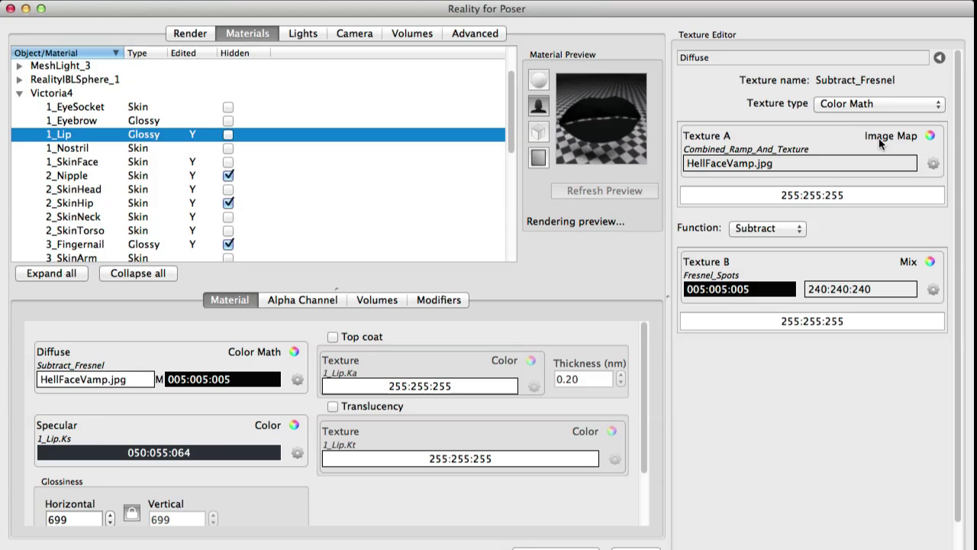
pyautogui.click(842, 103)
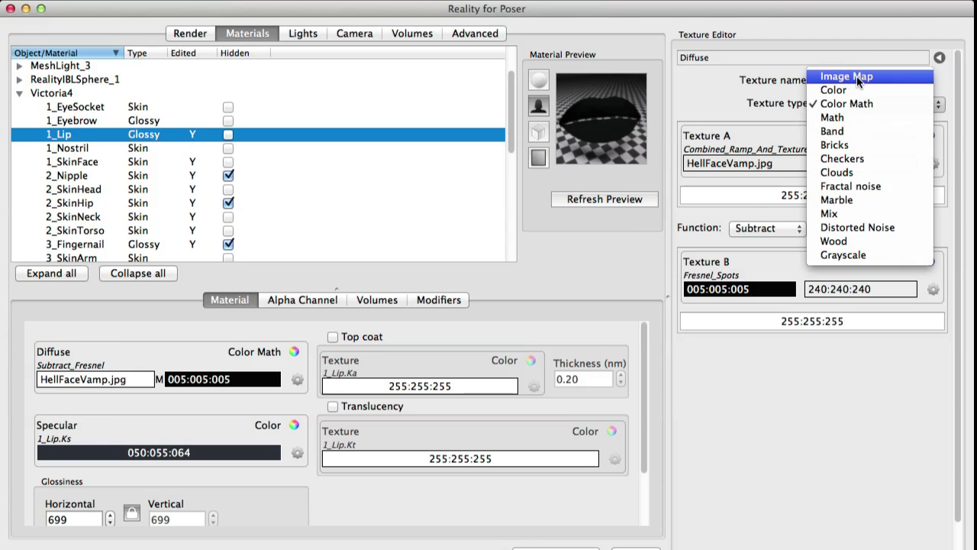
pyautogui.click(853, 77)
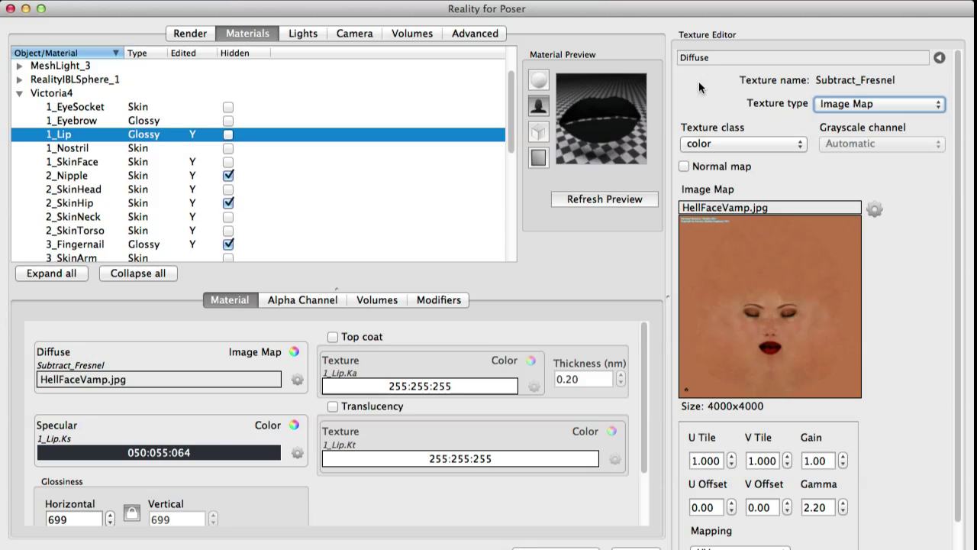
pyautogui.click(606, 198)
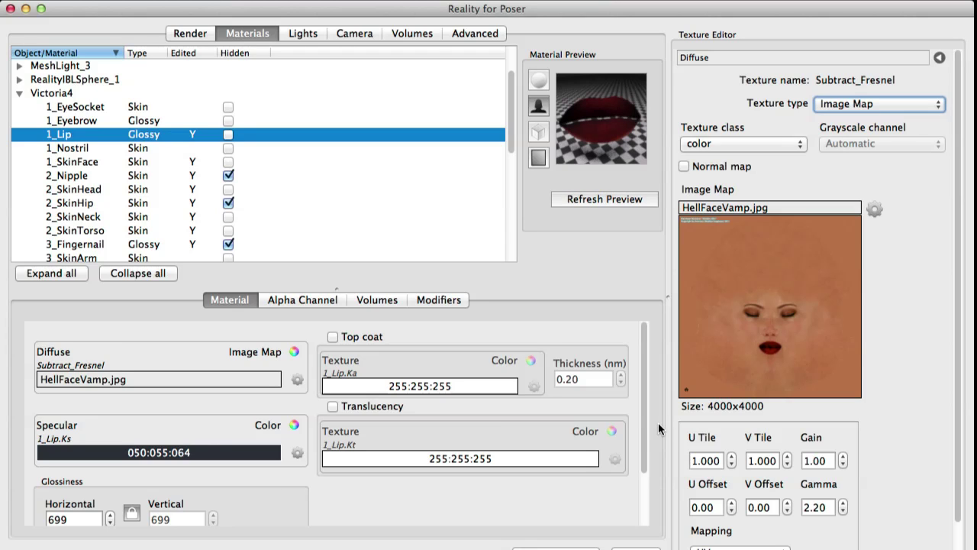
# Set 1_Lip's horizontal glossiness to 6990
pyautogui.moveTo(646, 431); pyautogui.dragTo(648, 495)
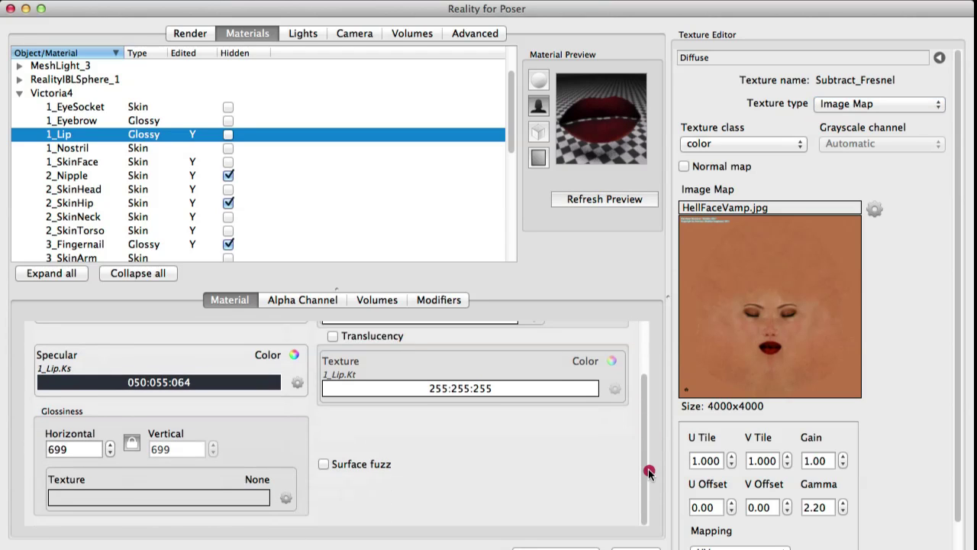
pyautogui.click(69, 449)
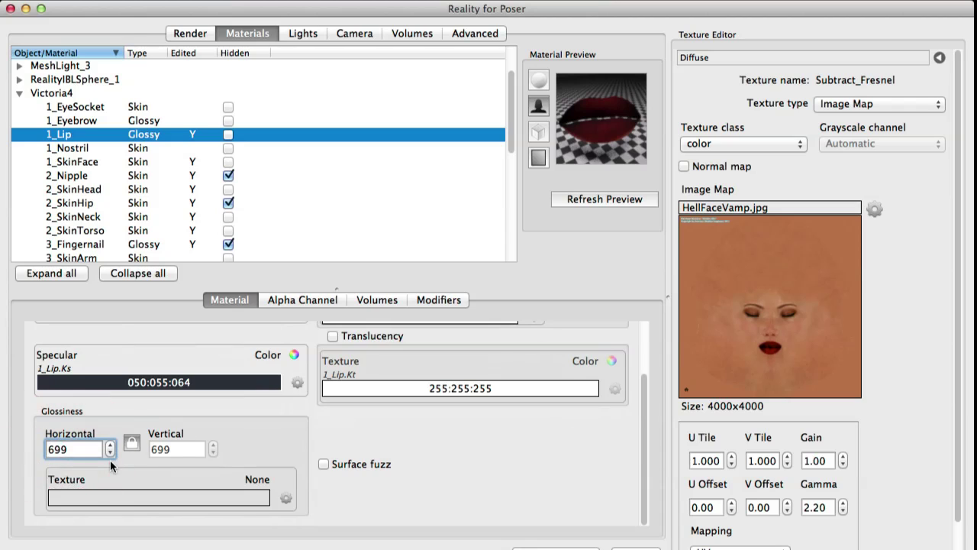
pyautogui.write('0')
pyautogui.press('Return')
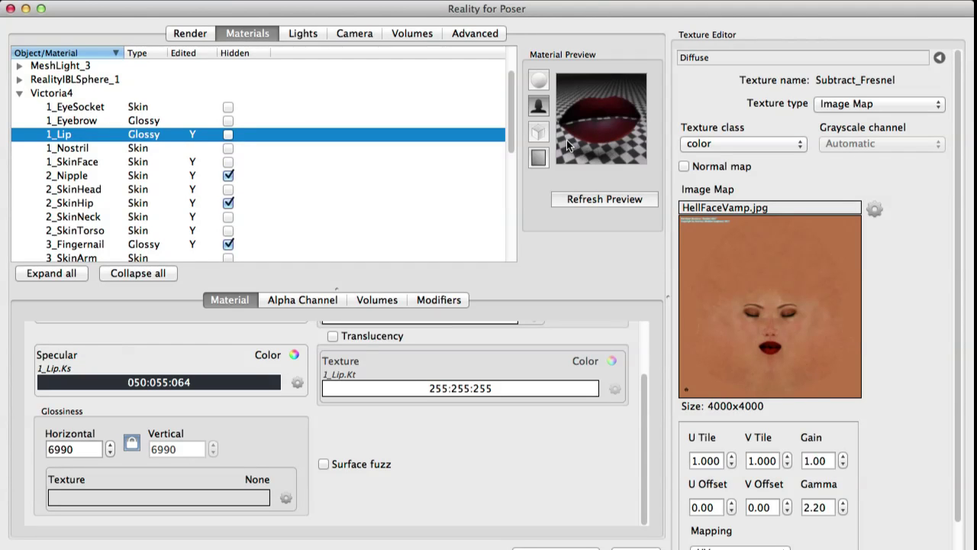
# Set the 1_SkinFace material's horizontal glossiness to 6990 and its vertical glossiness to 5310
pyautogui.click(122, 163)
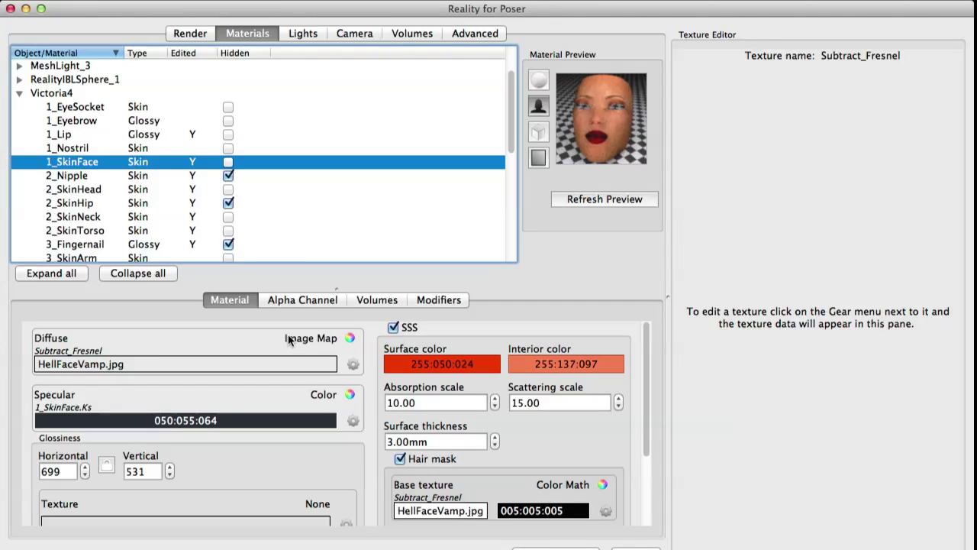
pyautogui.click(70, 471)
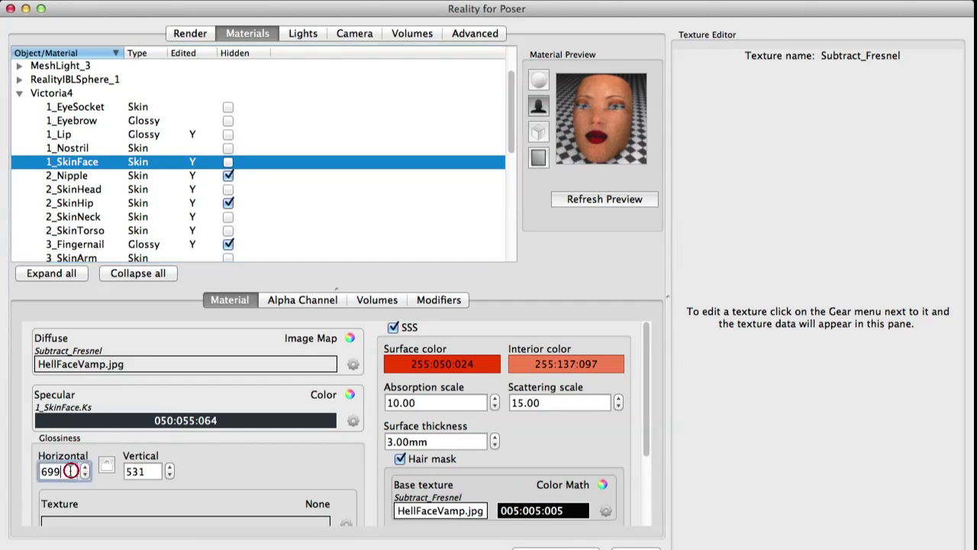
pyautogui.write('0')
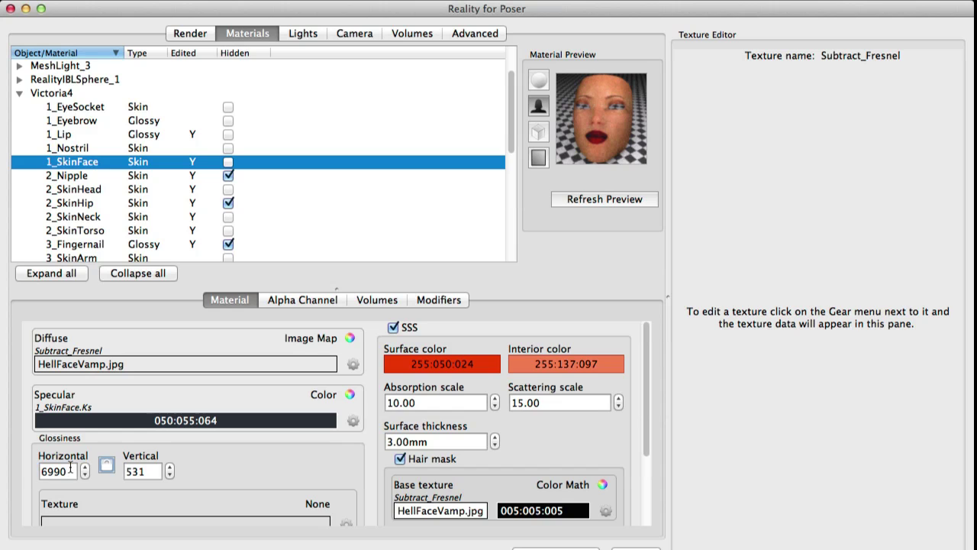
pyautogui.press('Tab')
pyautogui.write('0')
pyautogui.press('Tab')
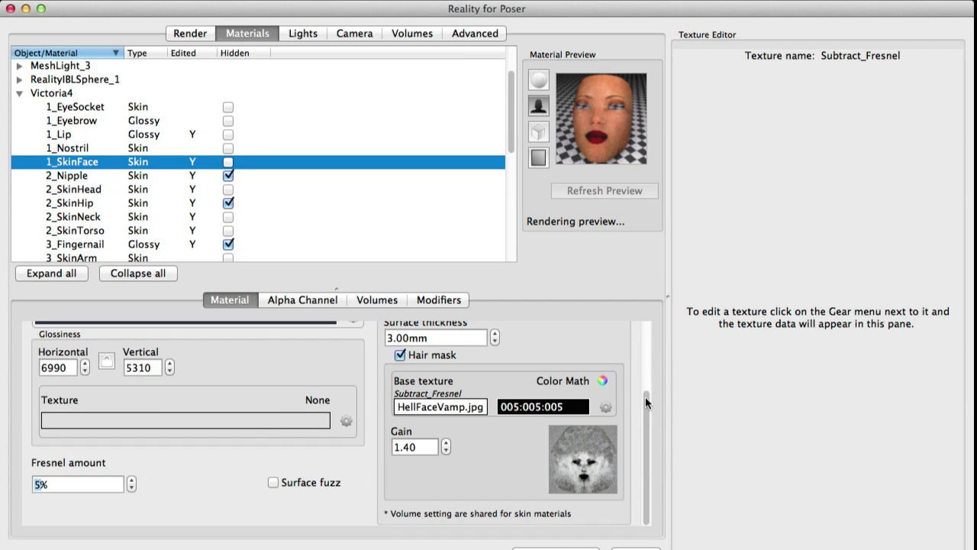
# Raise the gain of 1_SkinFace's hair mask to 1.55
pyautogui.moveTo(645, 396); pyautogui.dragTo(652, 424)
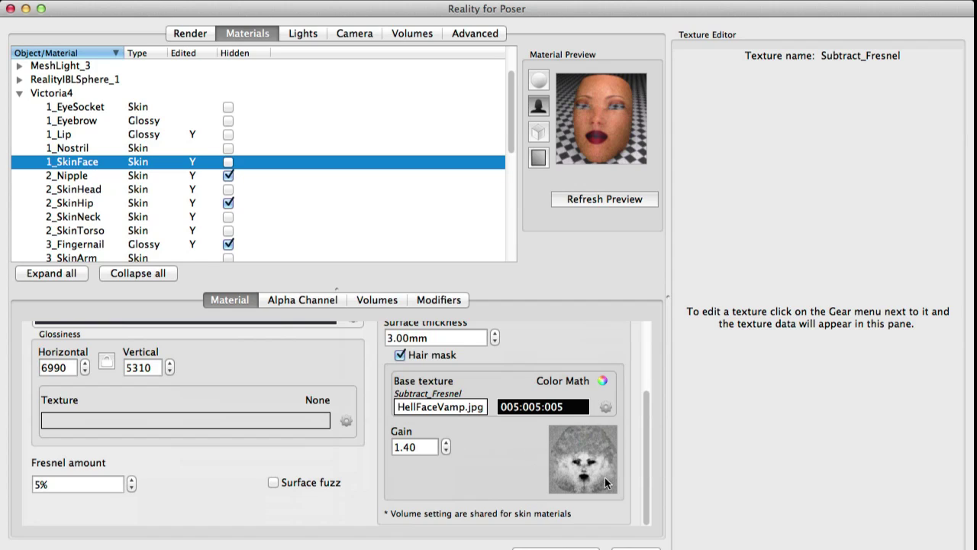
pyautogui.click(647, 452)
pyautogui.click(425, 446)
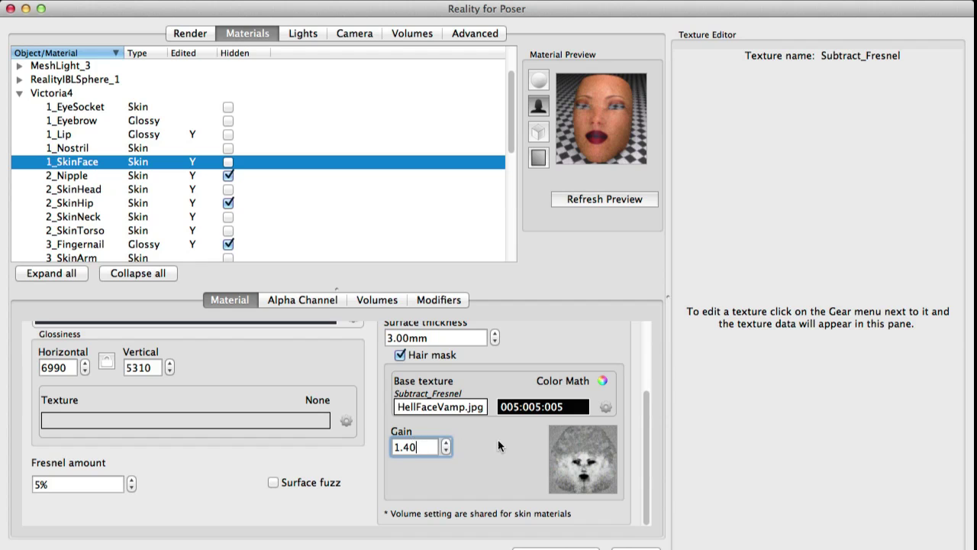
pyautogui.moveTo(646, 397); pyautogui.dragTo(646, 421)
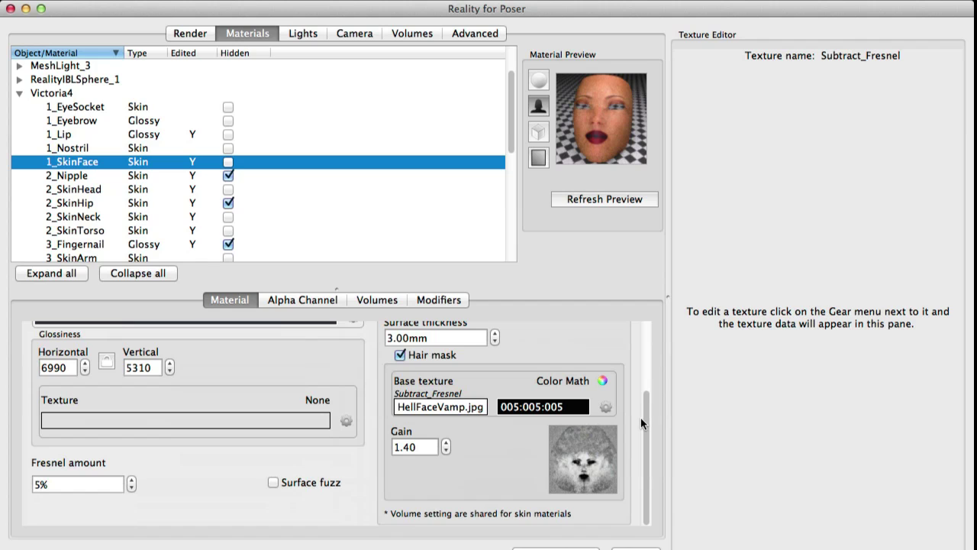
pyautogui.click(414, 446)
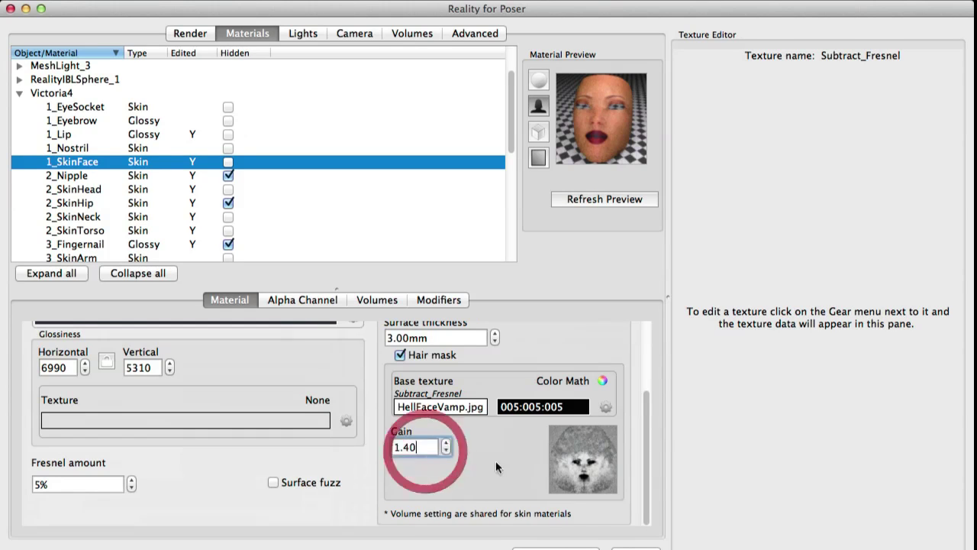
pyautogui.click(446, 444)
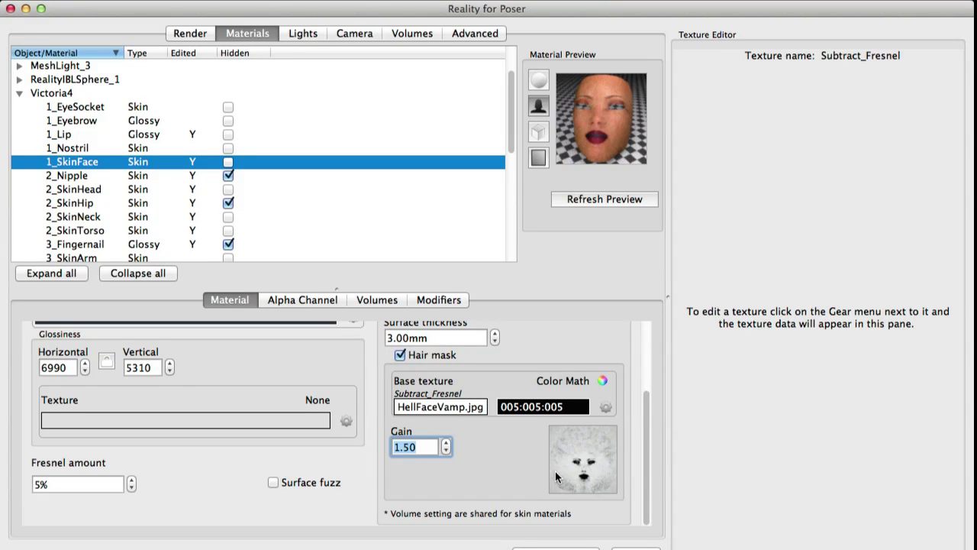
pyautogui.press('Right')
pyautogui.press('BackSpace')
pyautogui.write('5')
pyautogui.press('Return')
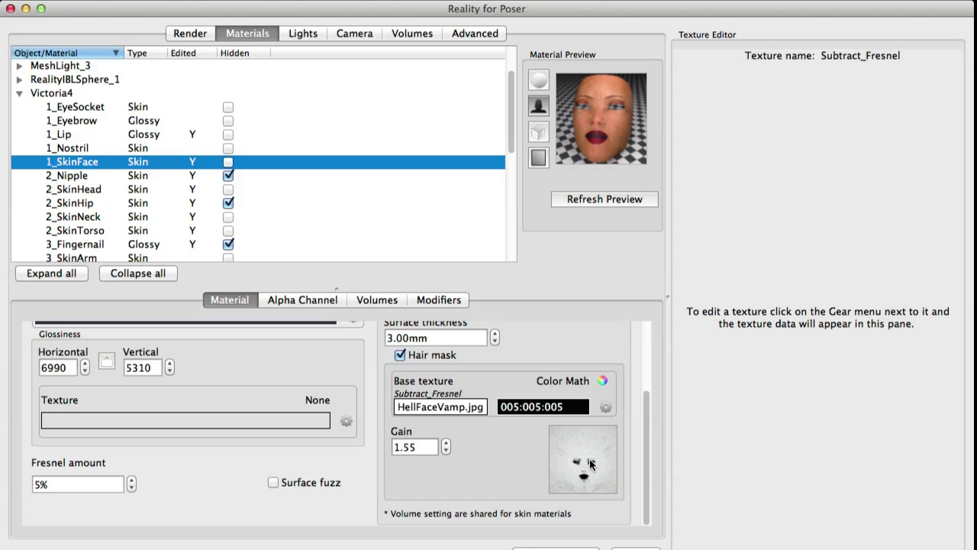
pyautogui.moveTo(646, 399); pyautogui.dragTo(656, 314)
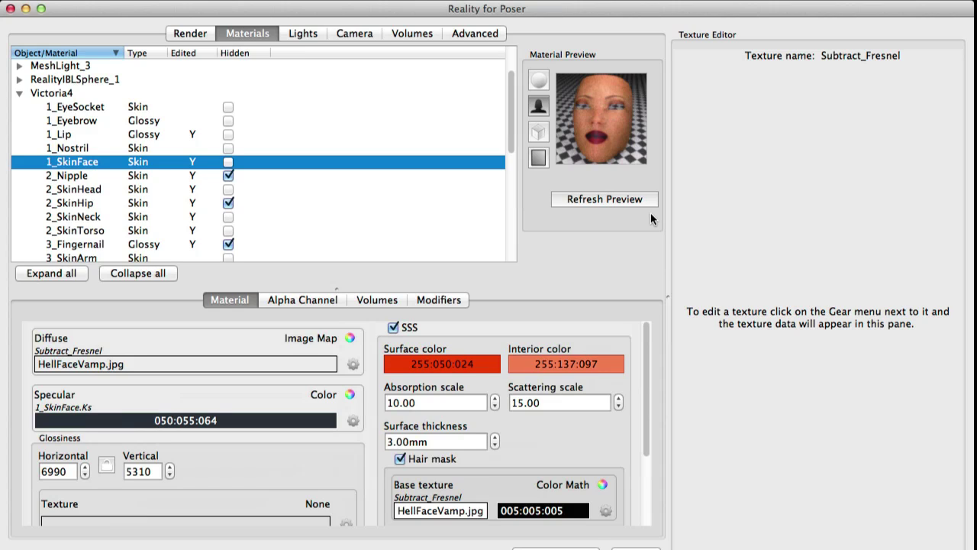
pyautogui.click(96, 164)
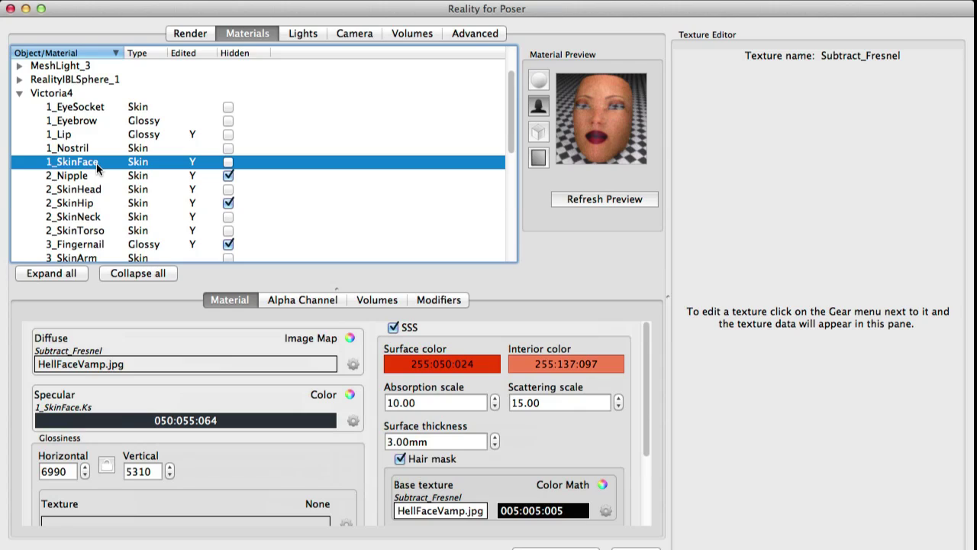